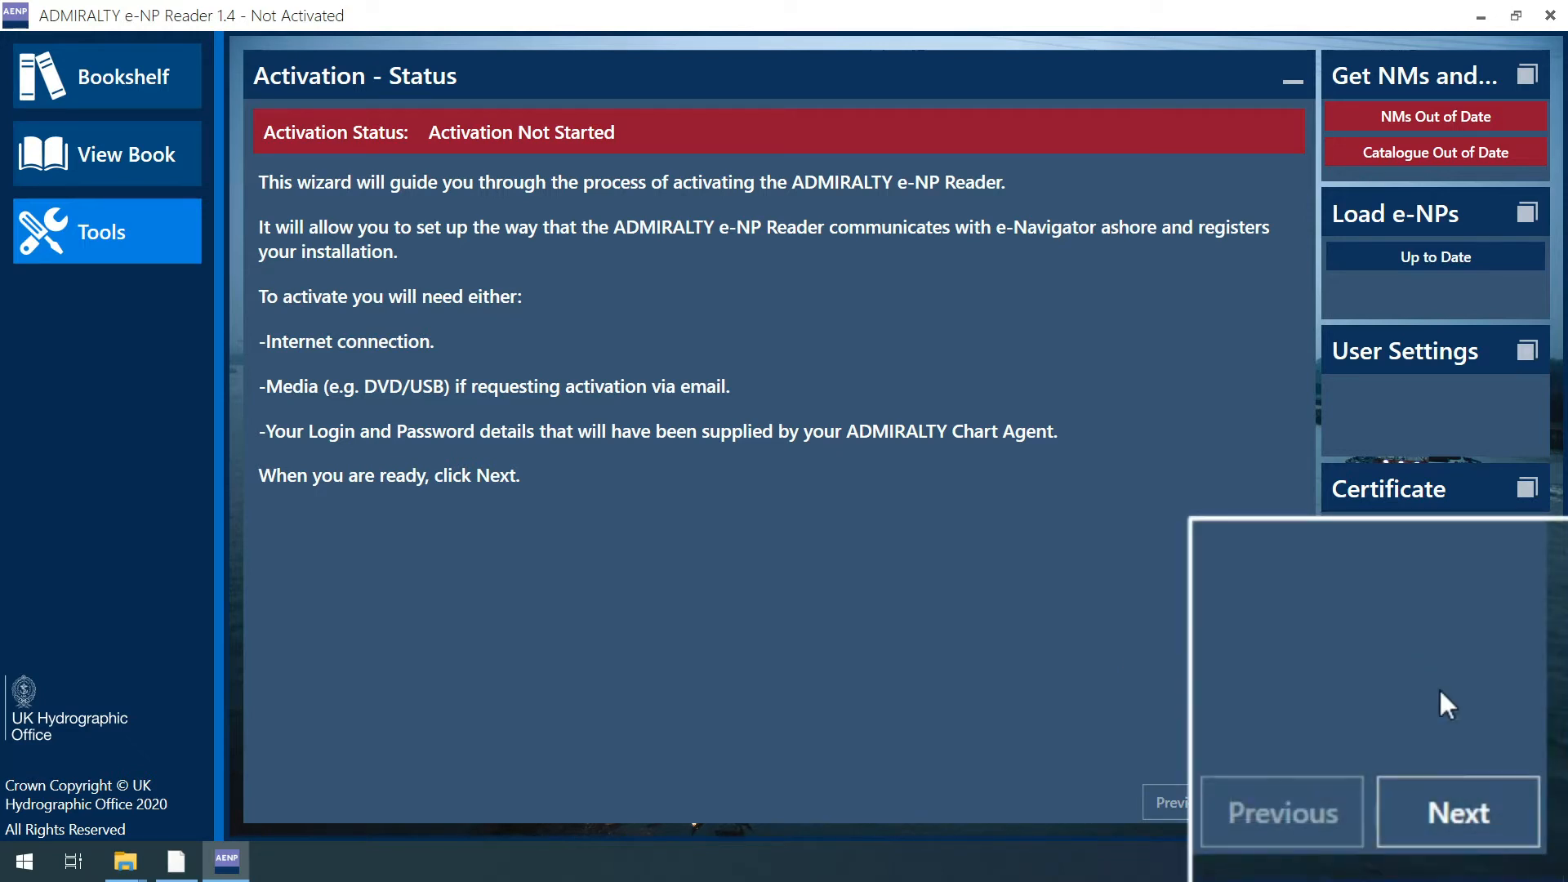
Begin the activation wizard and choose to communicate with UKHO via E-Mail.
left_click(1276, 813)
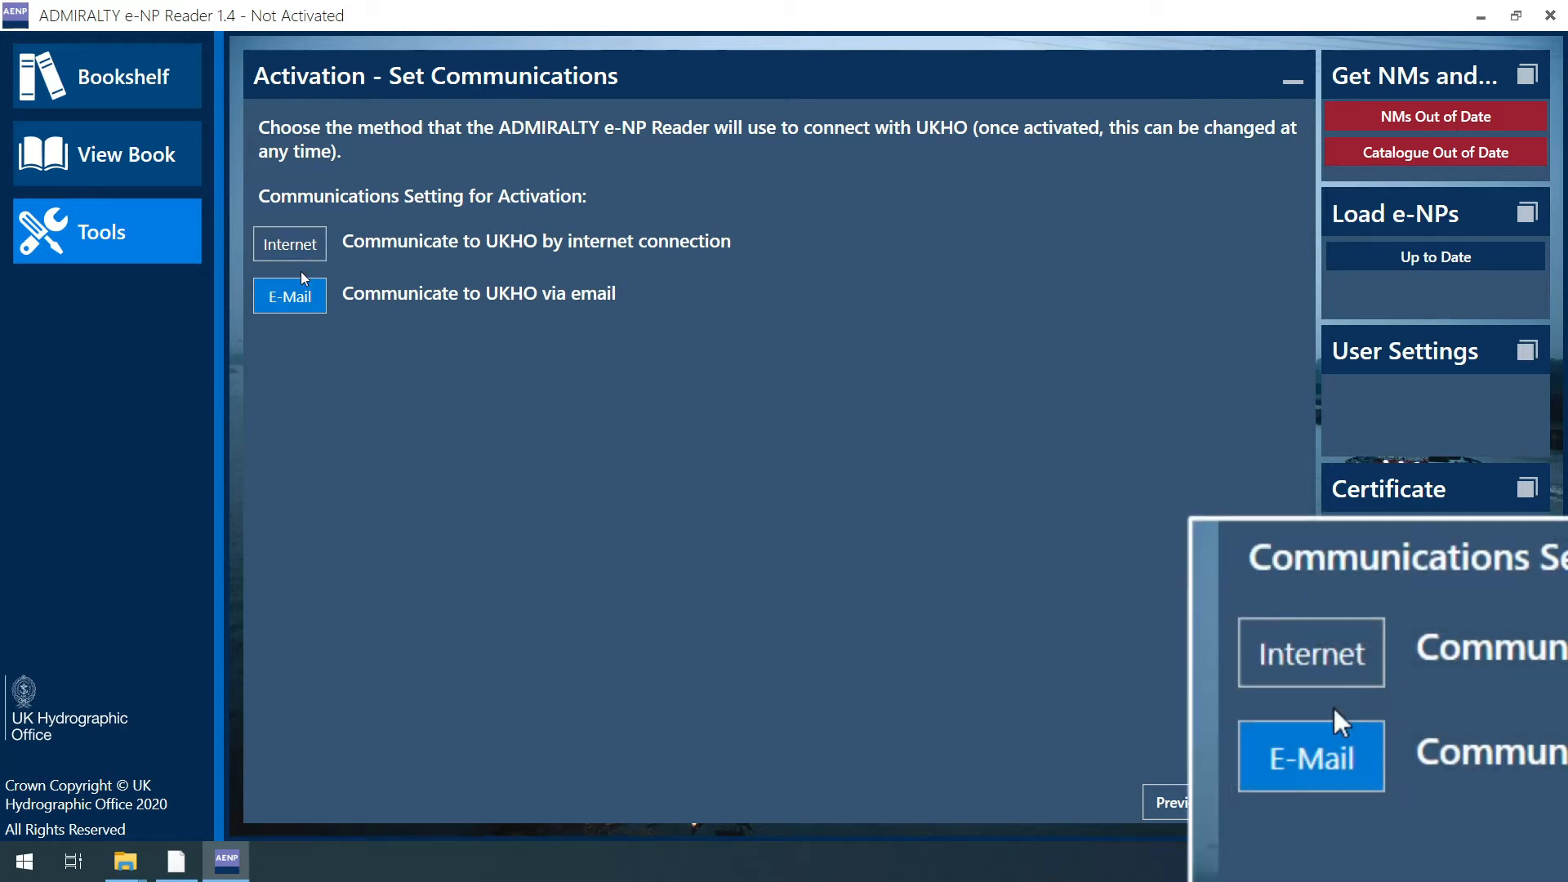
left_click(294, 294)
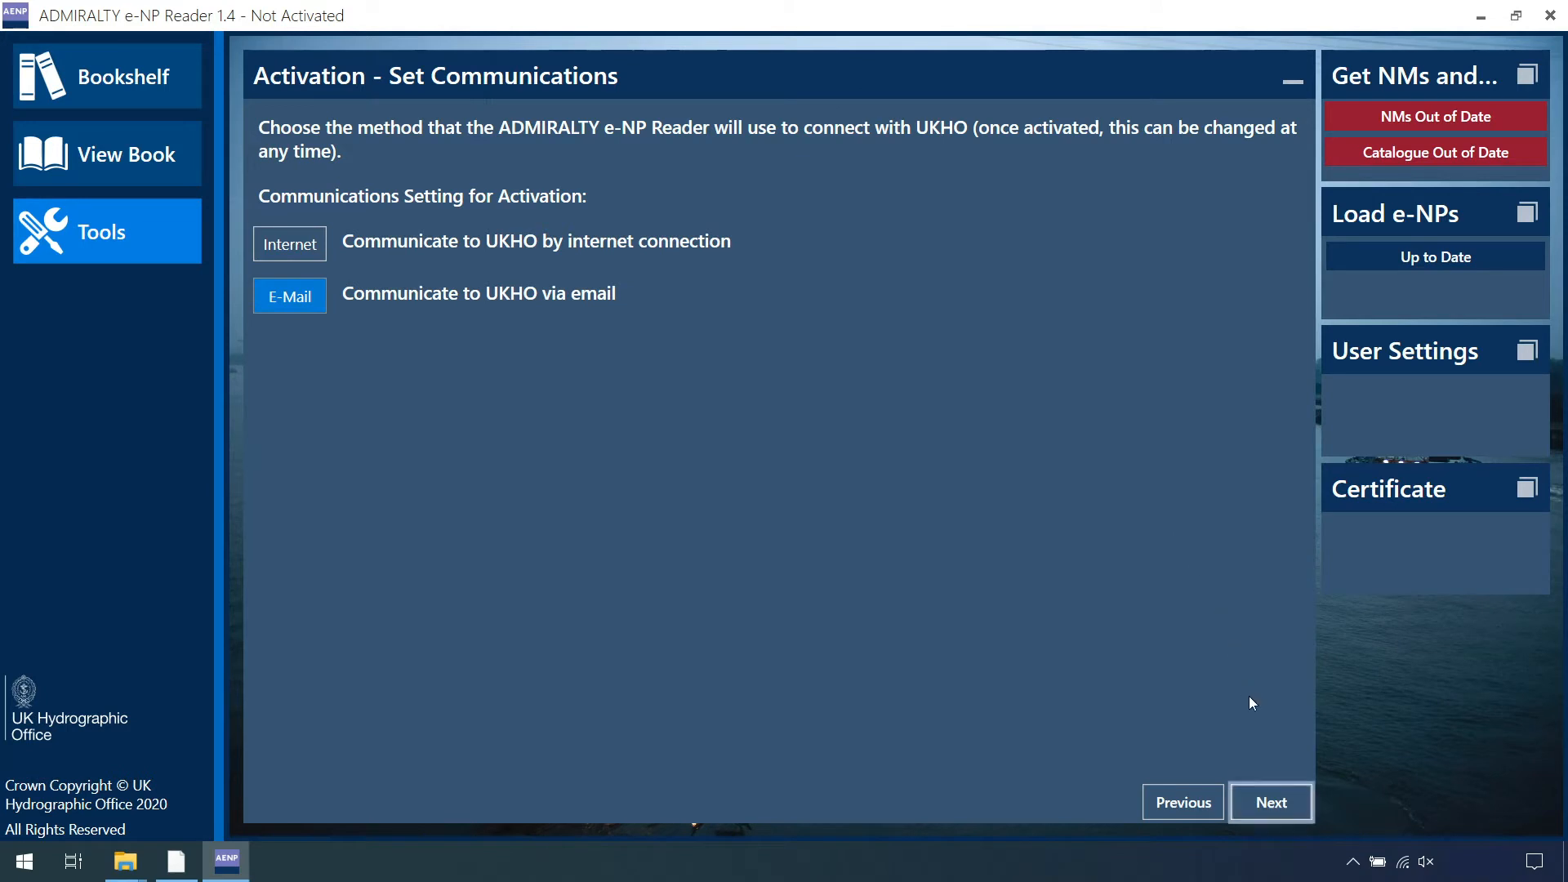
left_click(1266, 801)
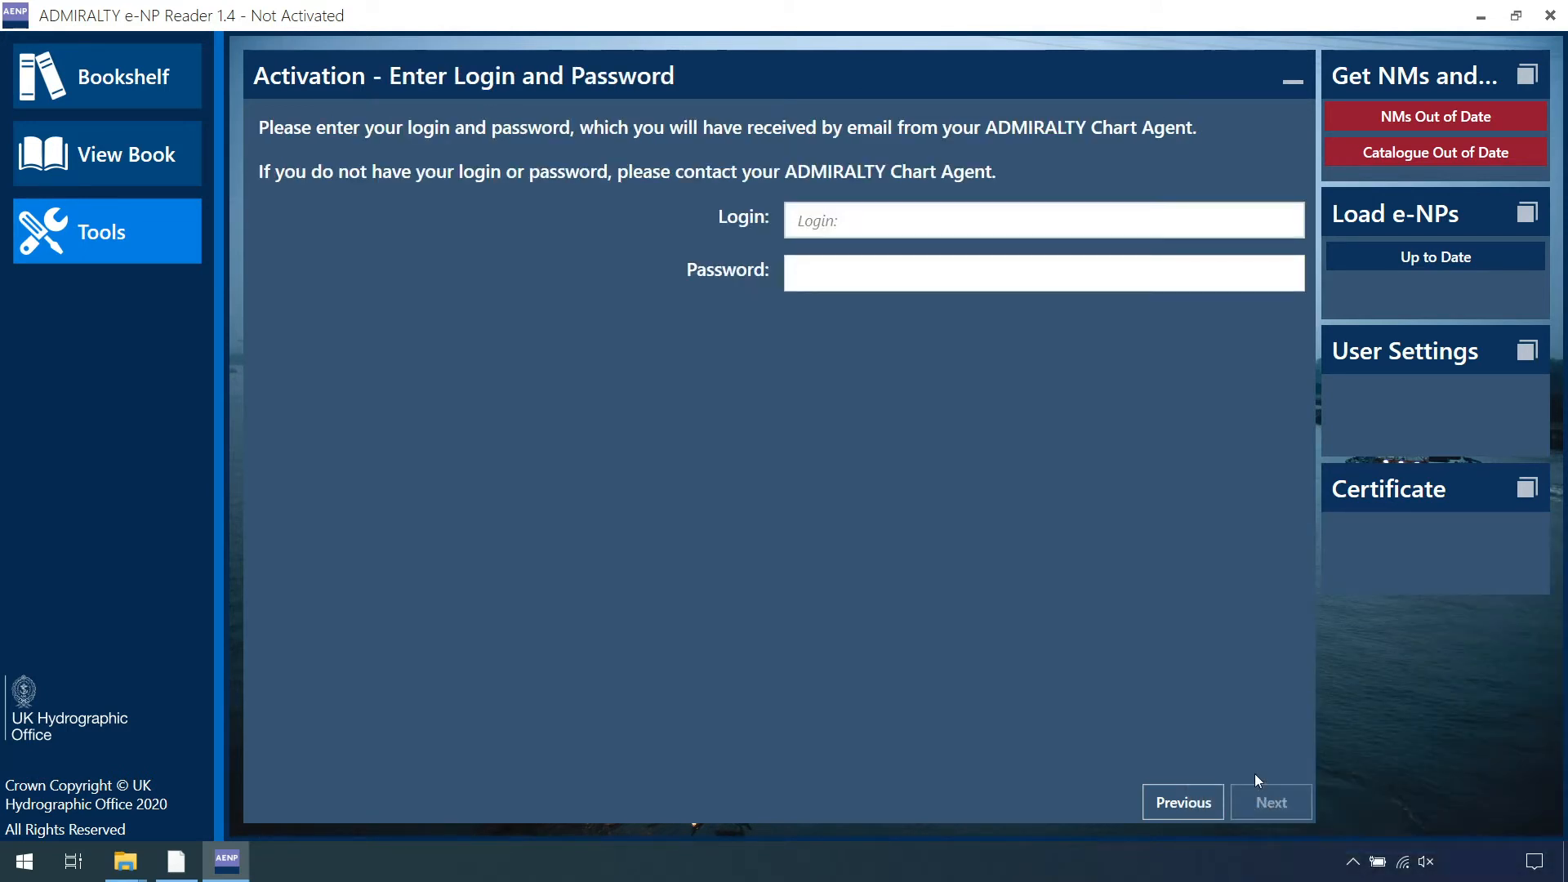
Enter the account login and the account password supplied by the Chart Agent, and continue the activation.
type("B2BDemoENPAccou")
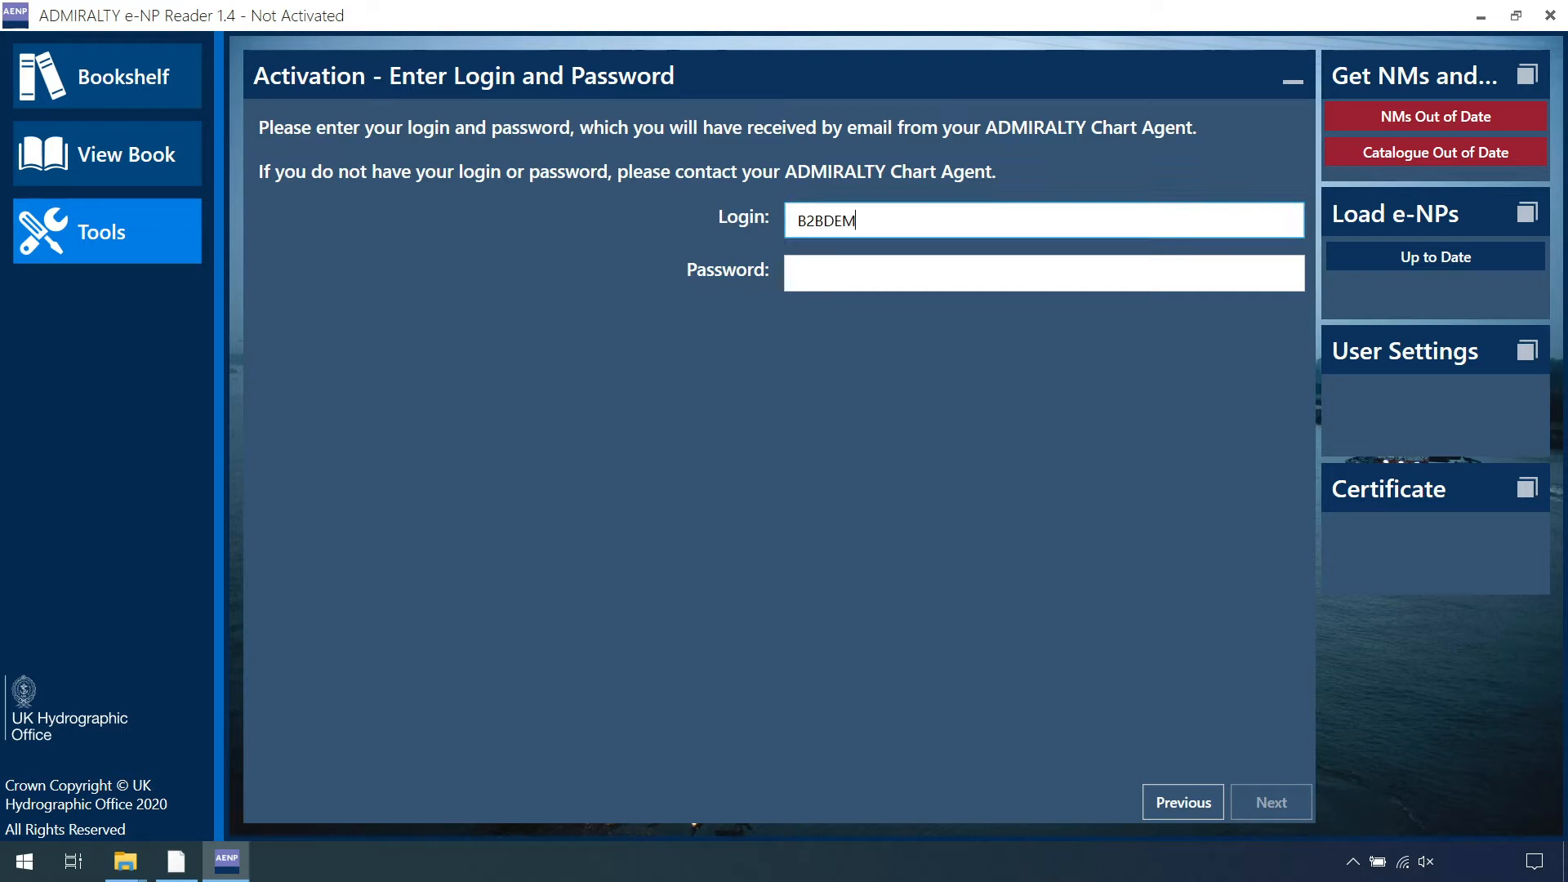
type("nt2")
key("Tab")
type("*****")
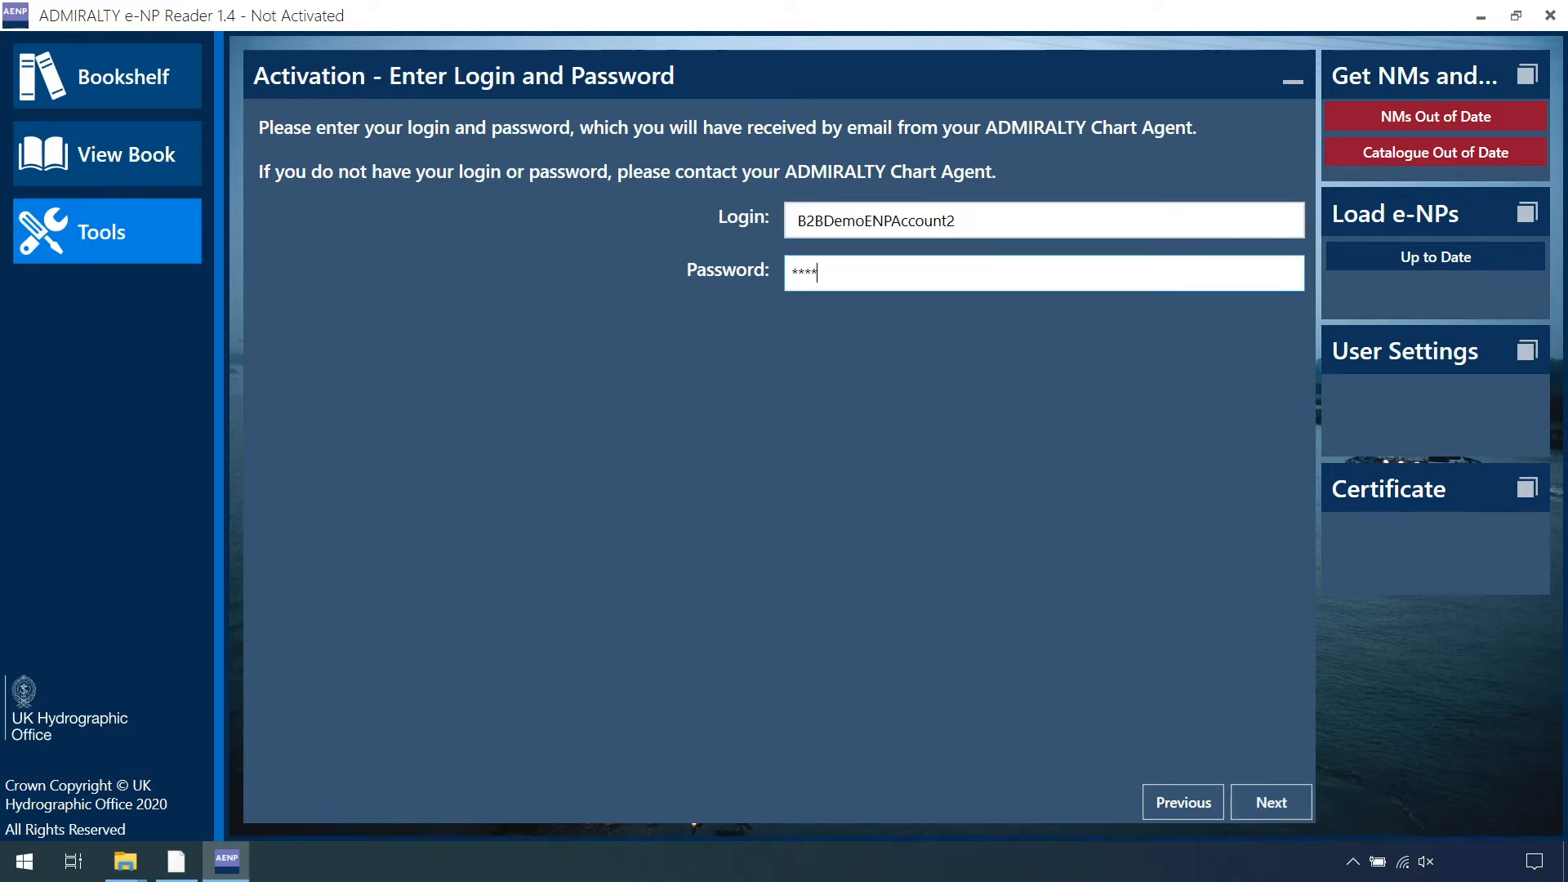
type("*****")
left_click(1262, 798)
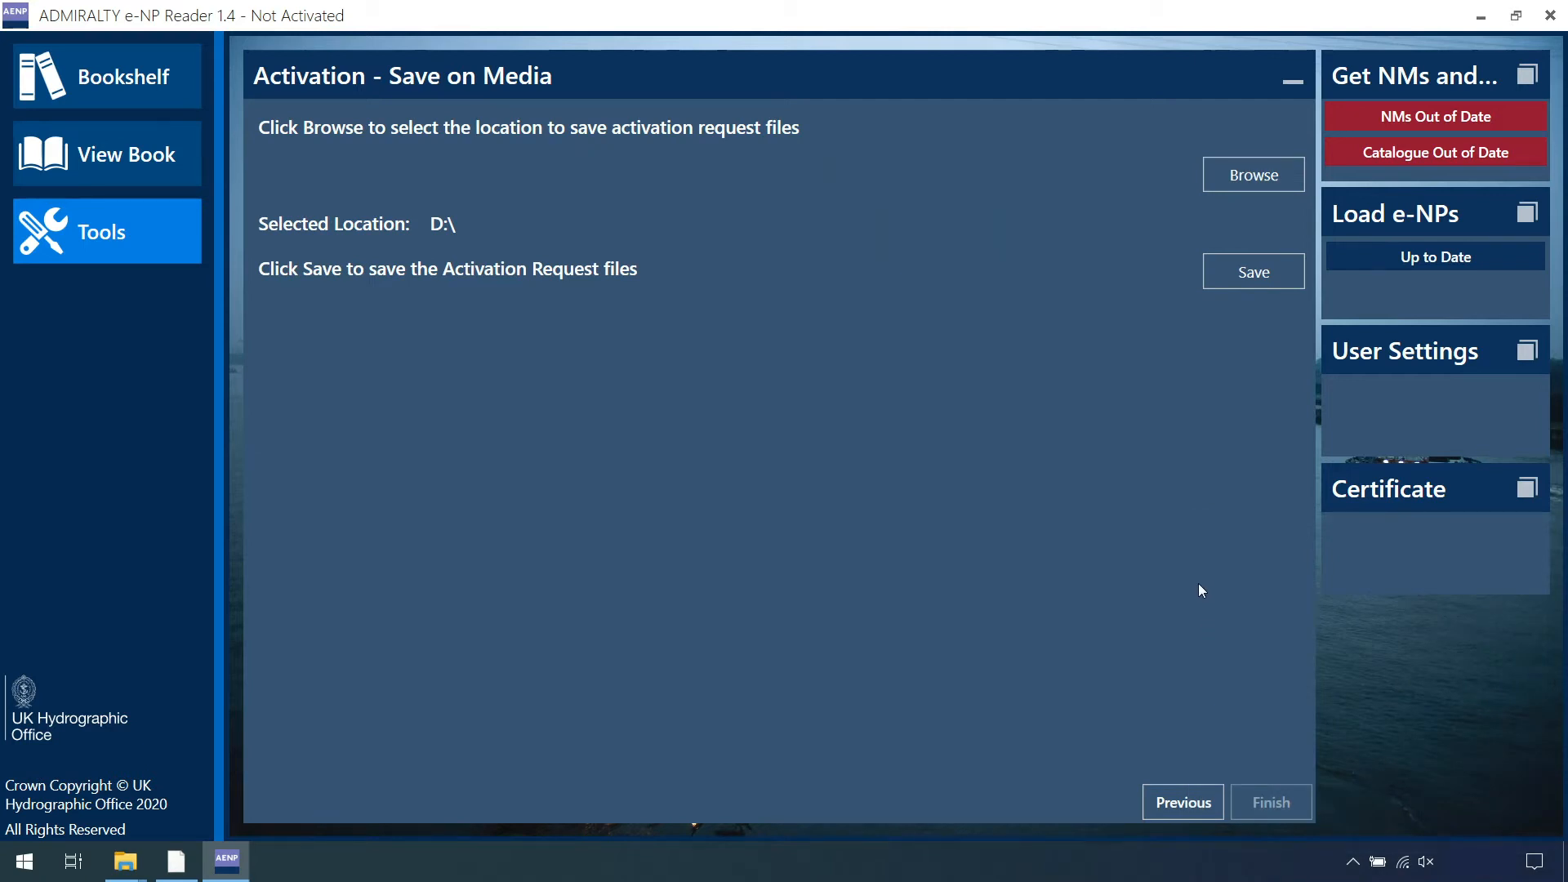
Choose MemoryStick (D:) as the location for the activation request files and save them there.
left_click(1250, 178)
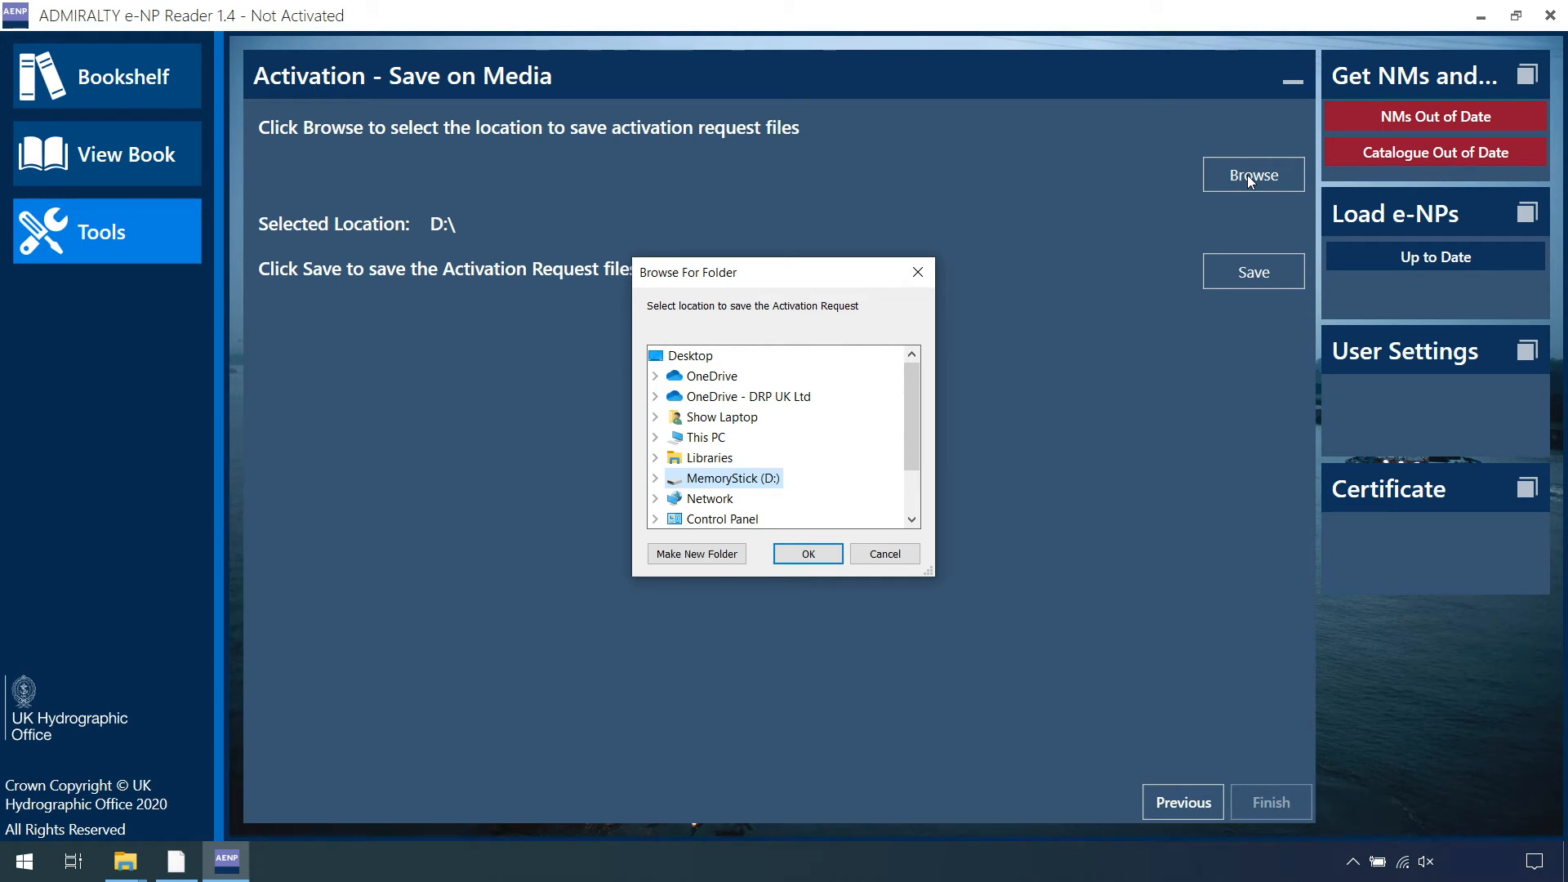
left_click(735, 477)
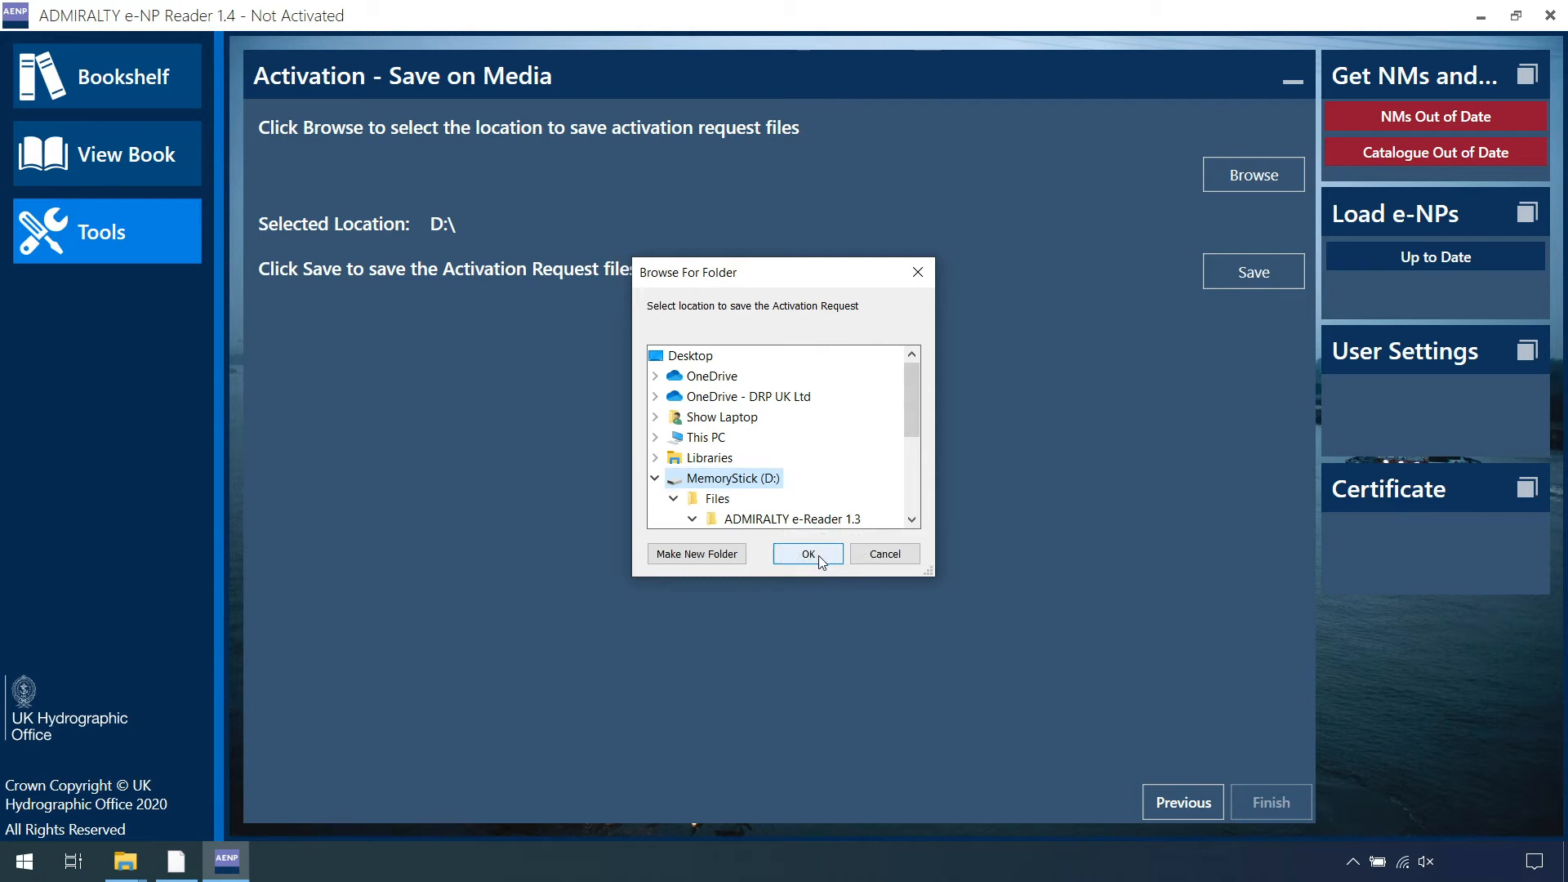
left_click(819, 557)
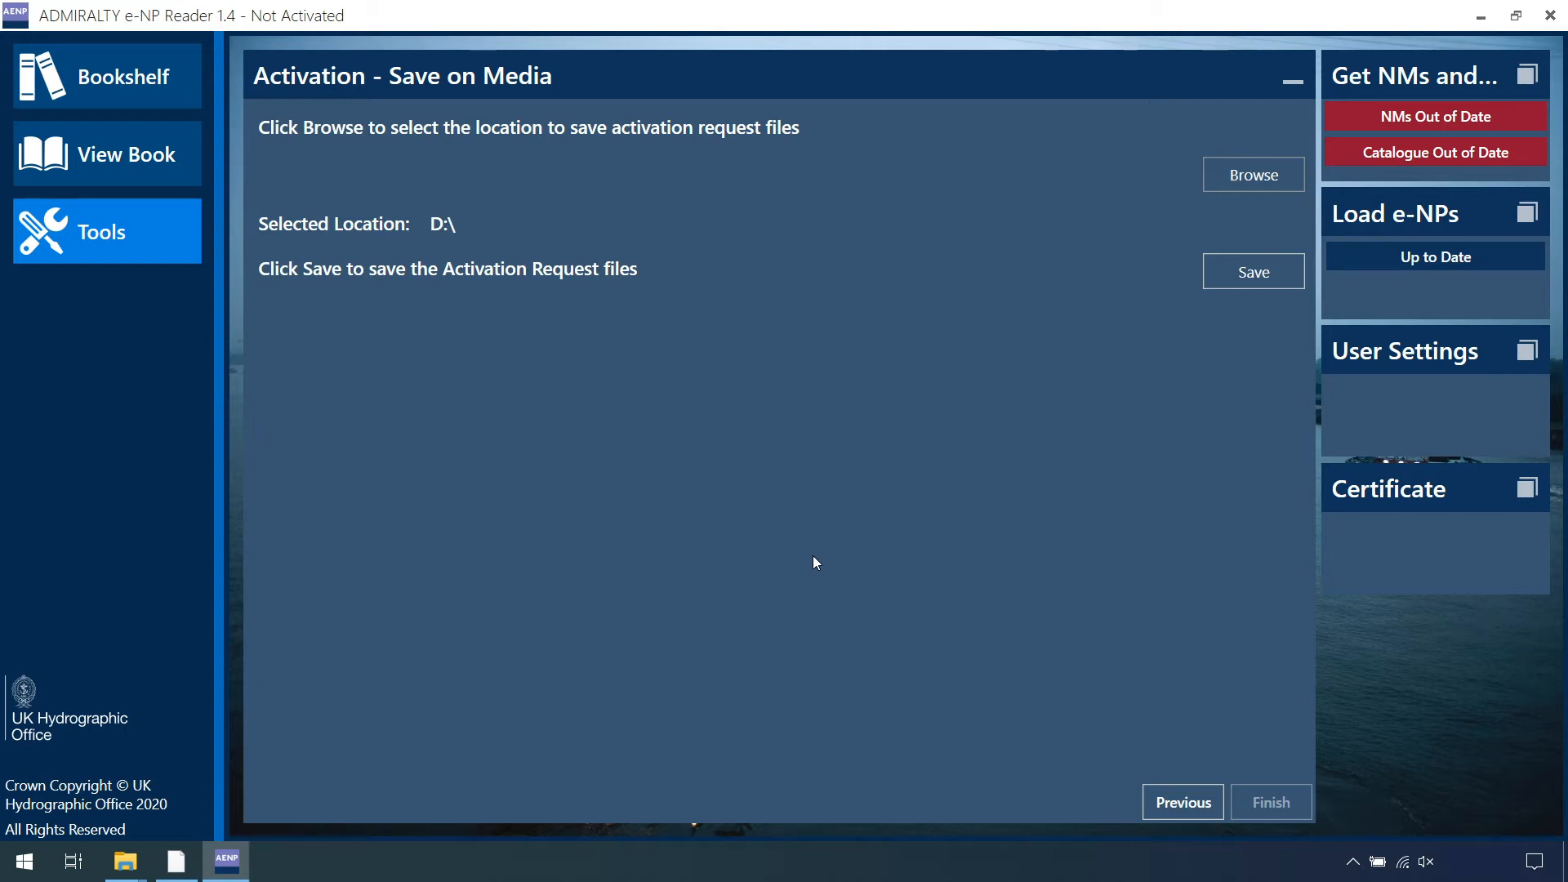
left_click(1250, 272)
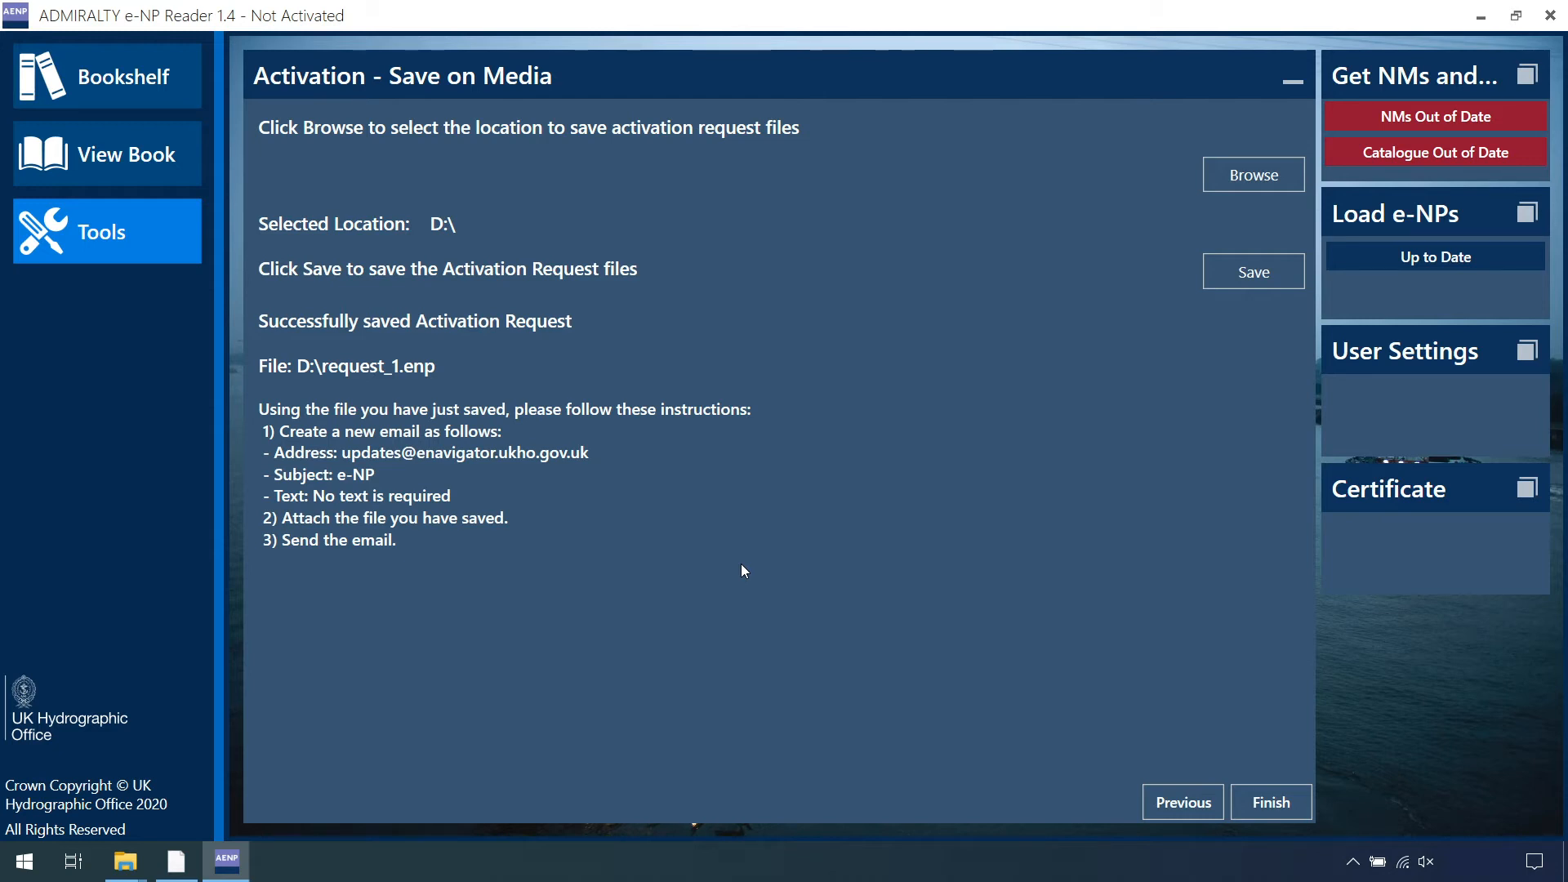
Switch to Gmail, attach request_1.enp to the e-NP message and send it, and finish the activation request in ADMIRALTY e-NP Reader.
left_click(176, 862)
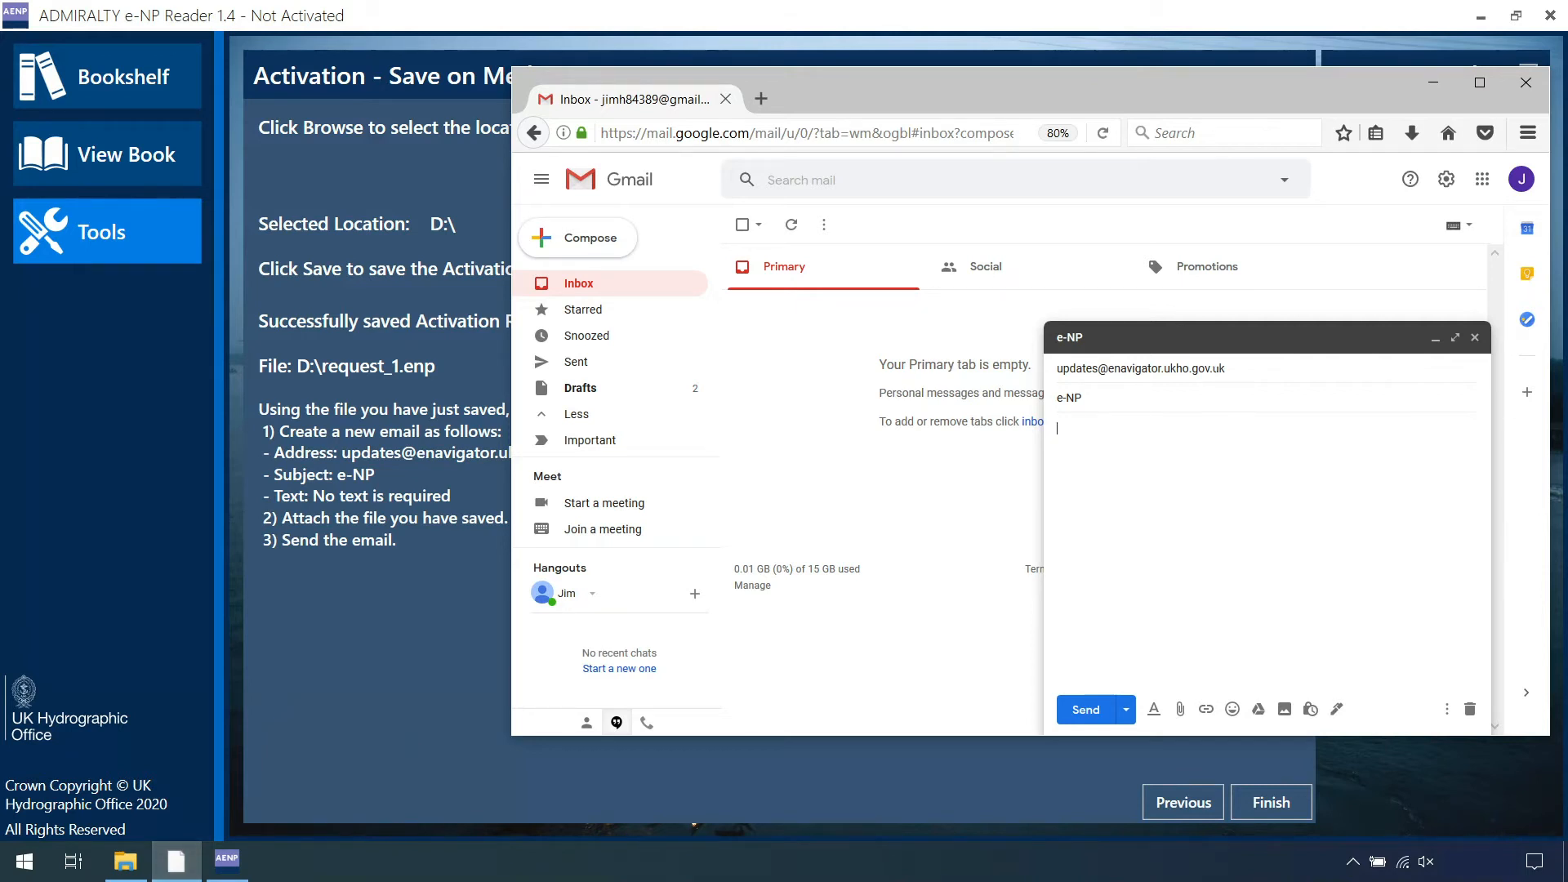
left_click(1181, 709)
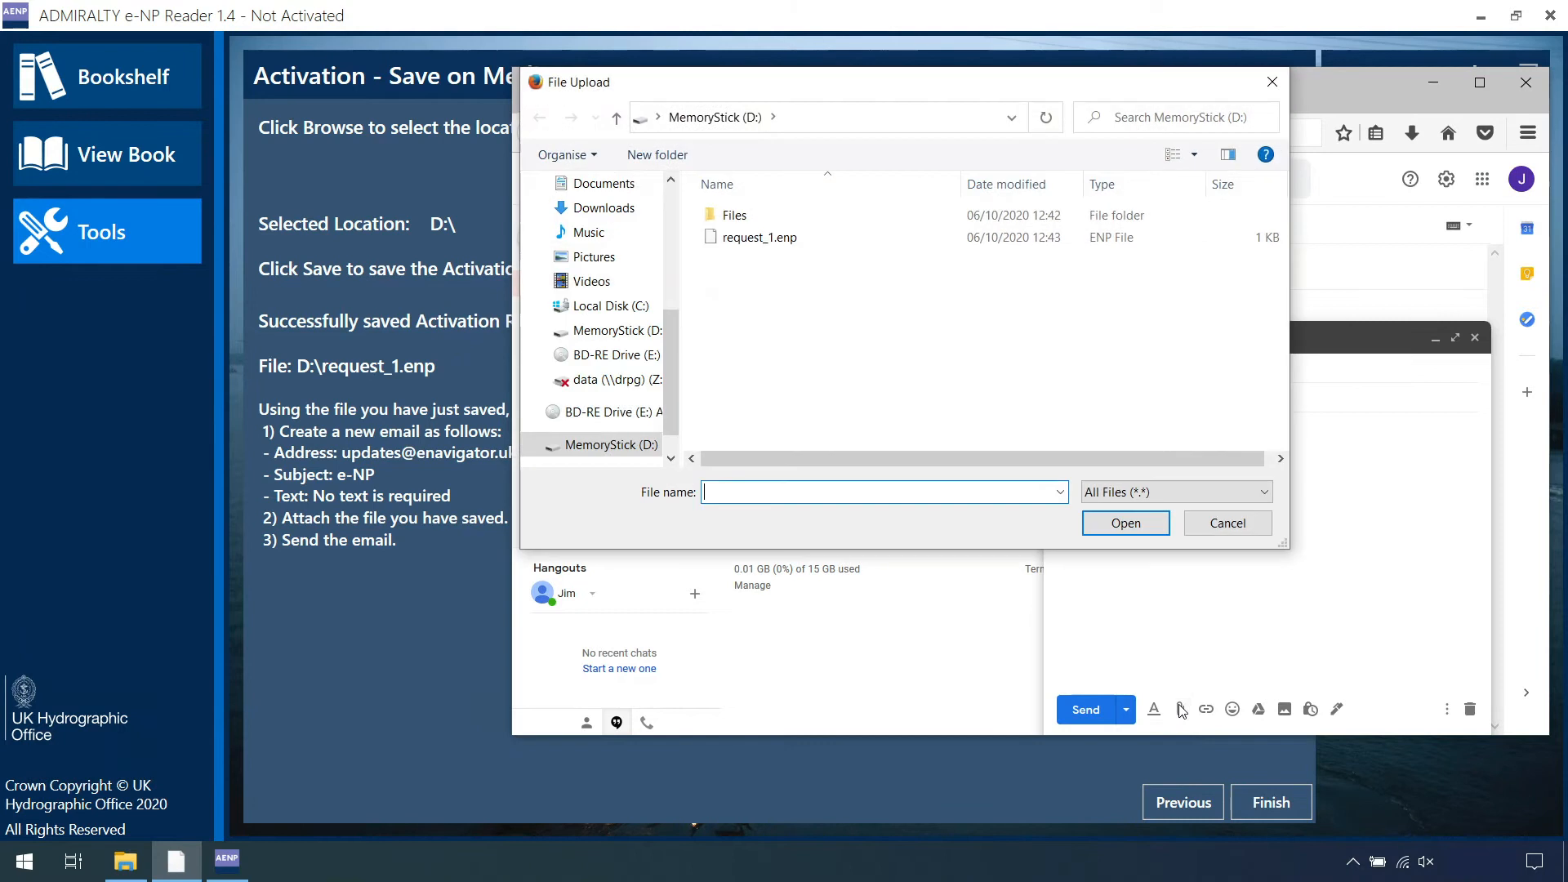
left_click(760, 238)
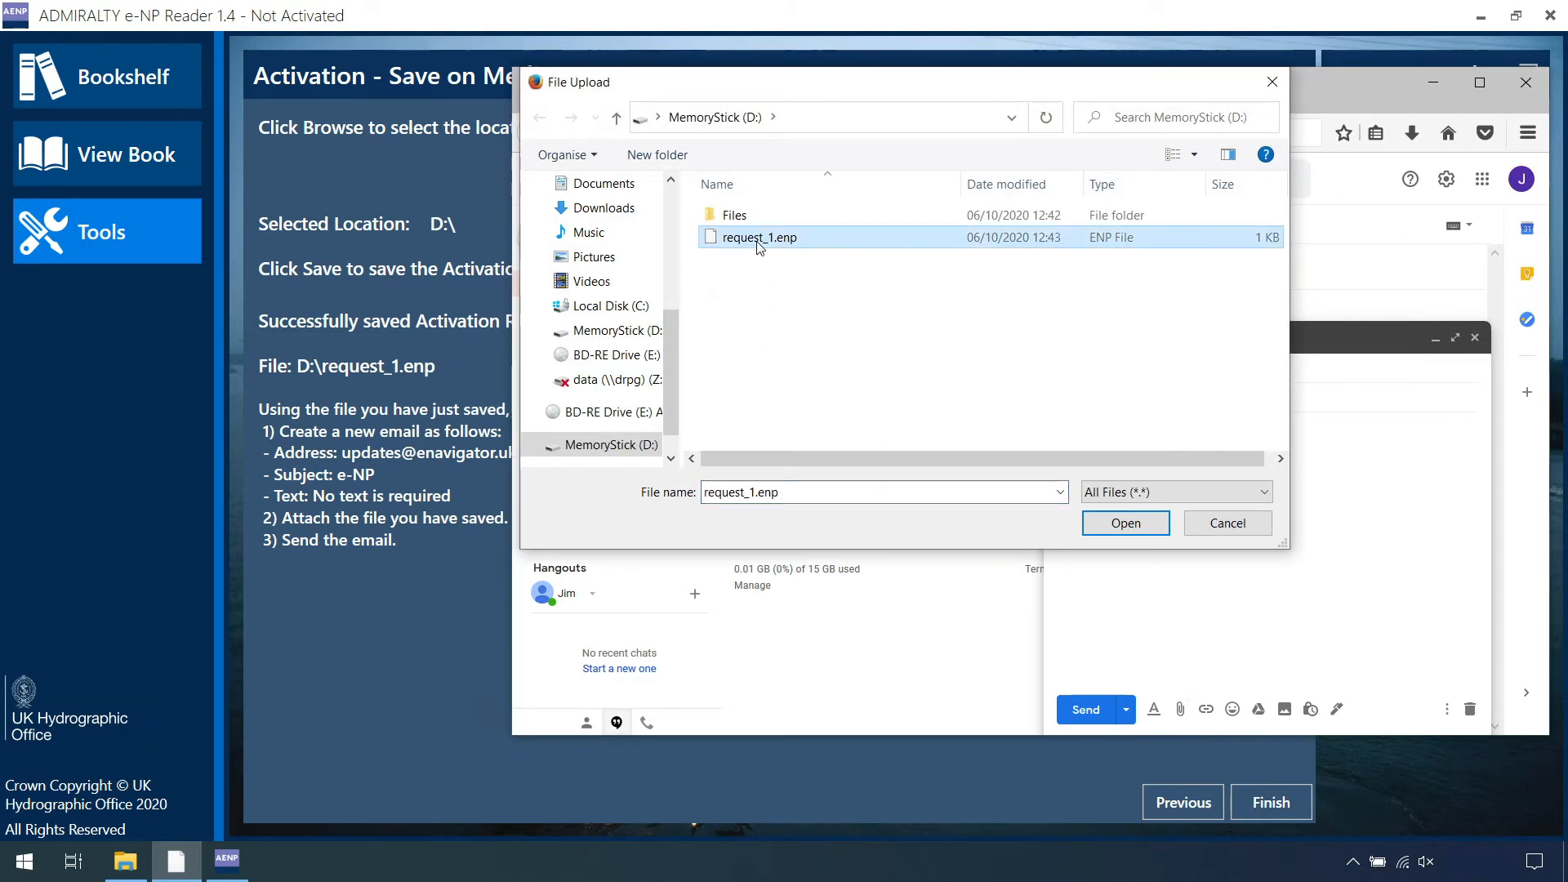
left_click(1126, 524)
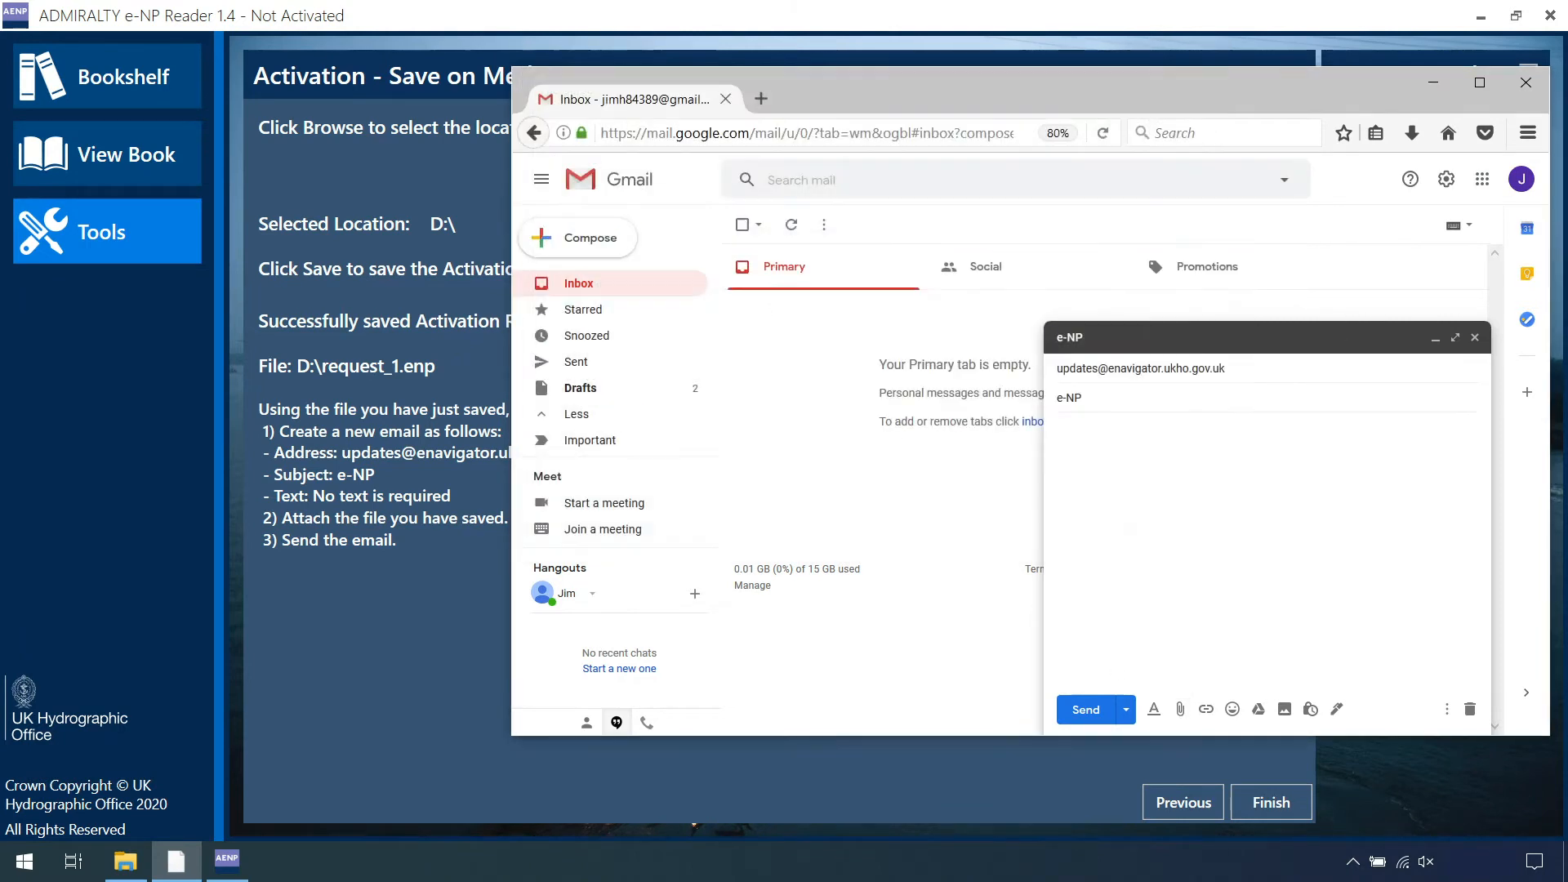
left_click(1084, 710)
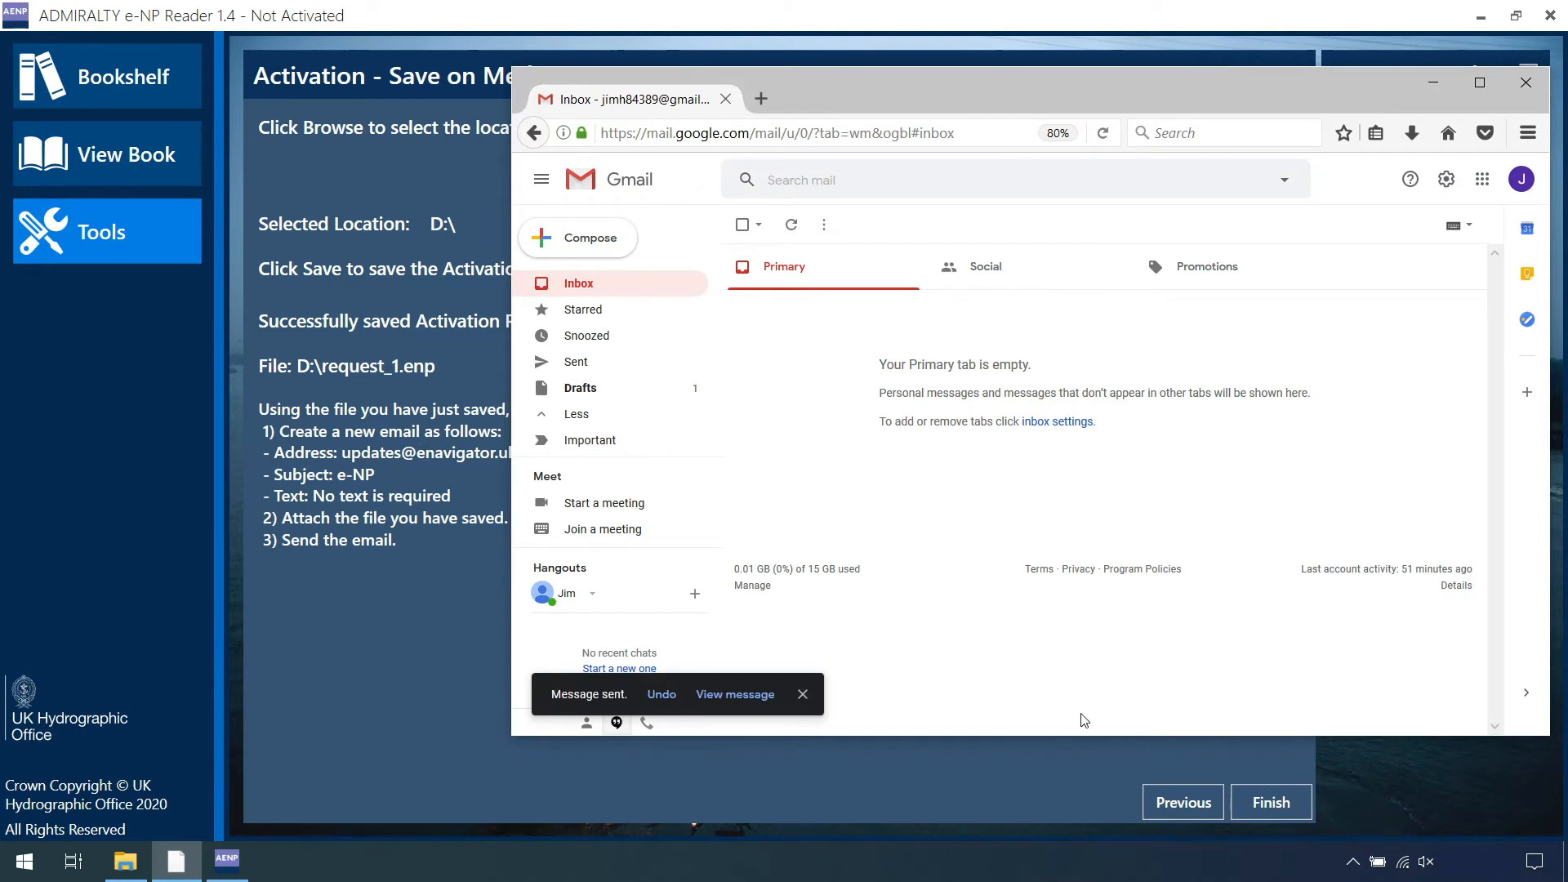
left_click(1062, 774)
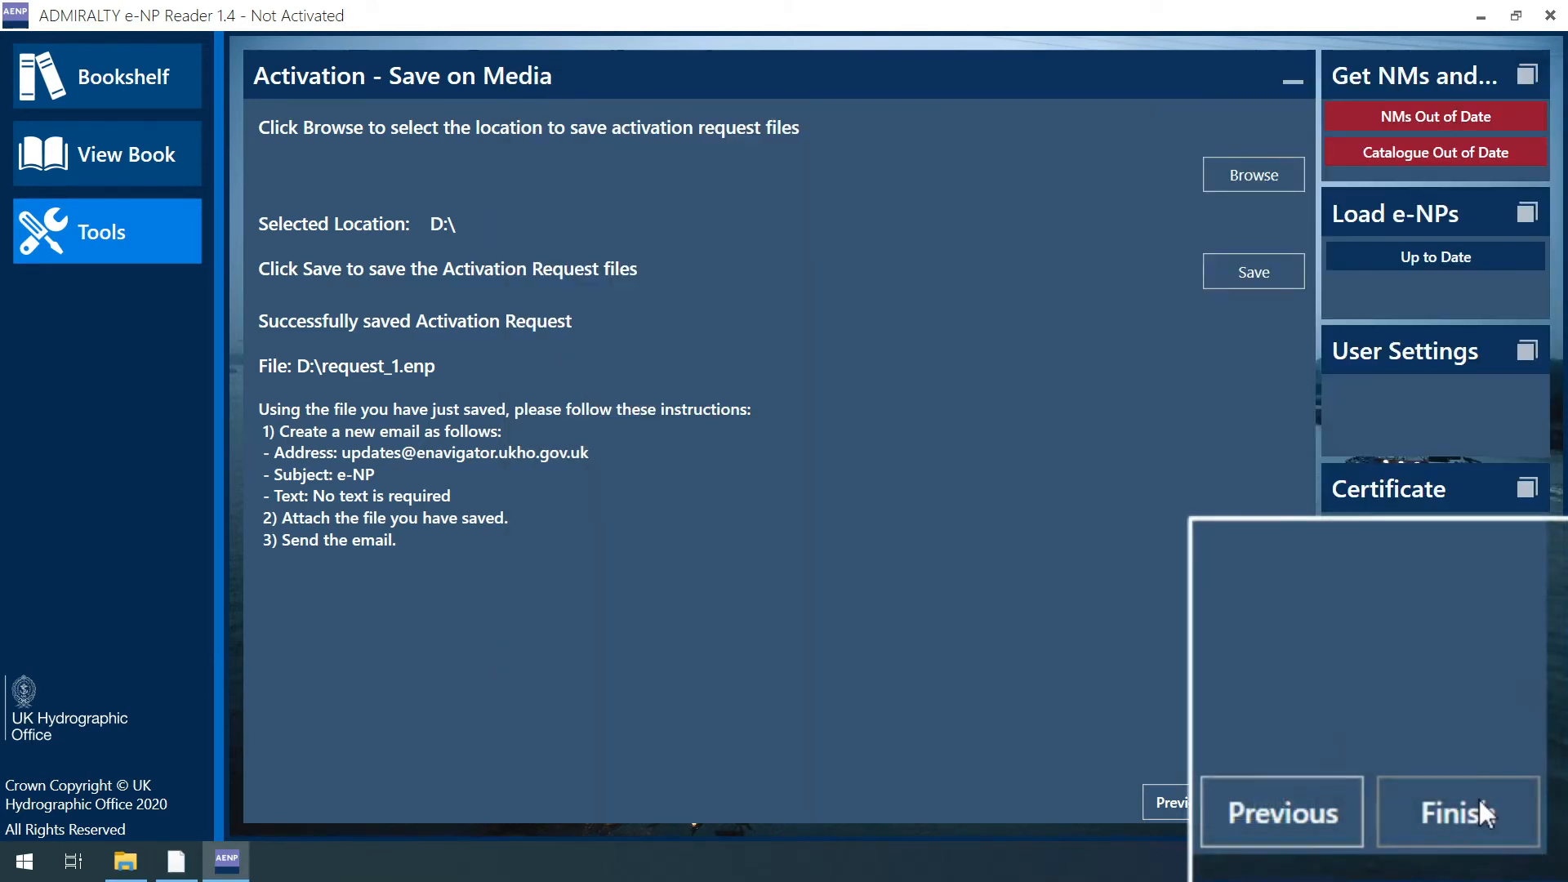
left_click(1284, 802)
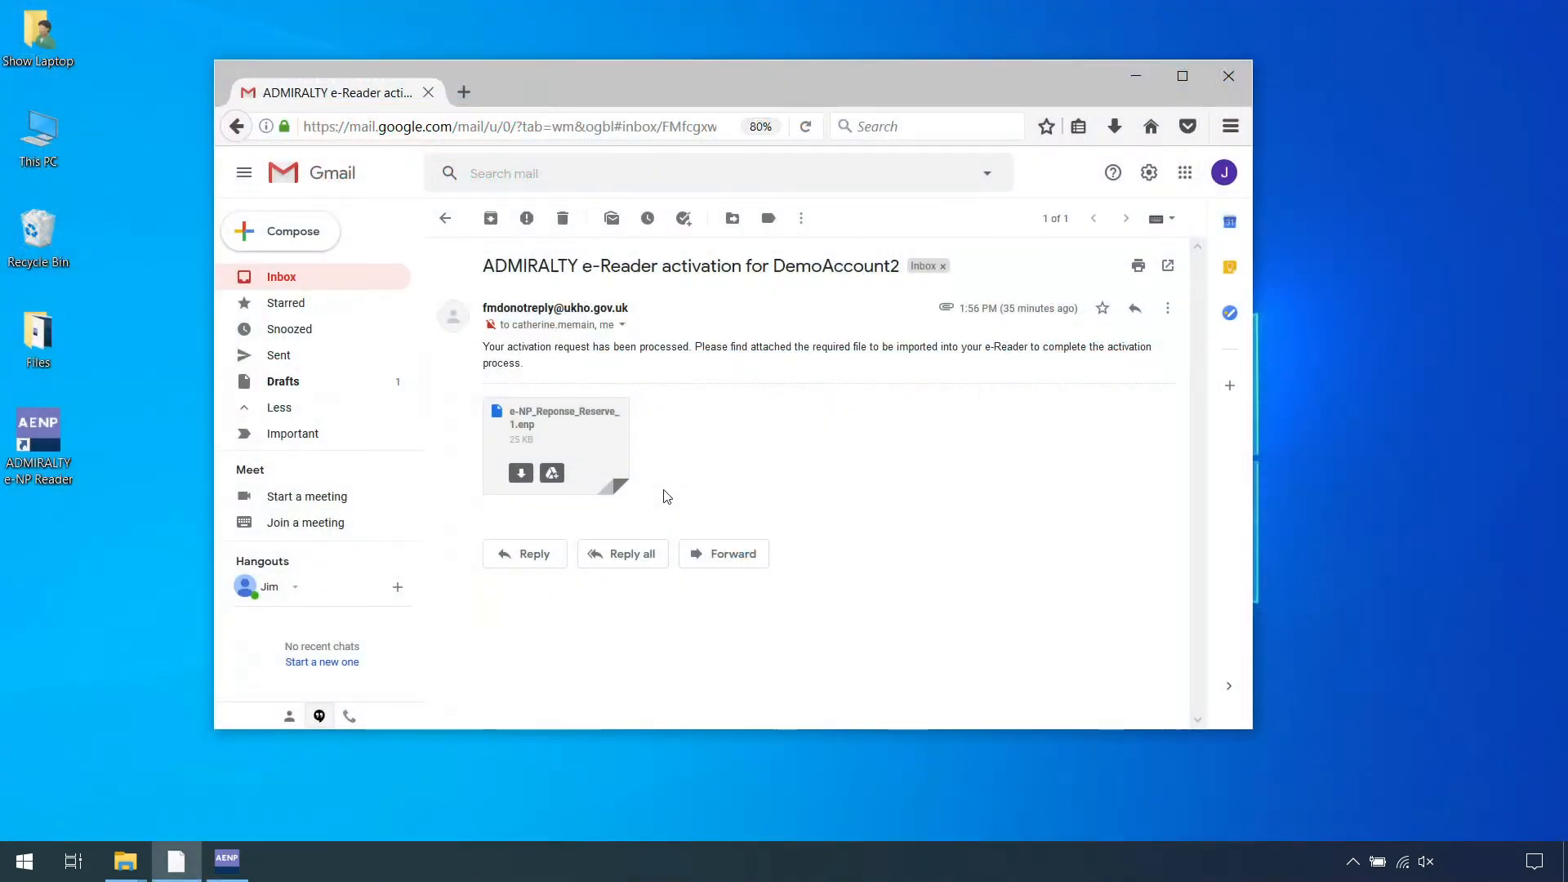
Save the attachment e-NP_Reponse_Reserve_1.enp from the activation reply email in Gmail.
left_click(520, 473)
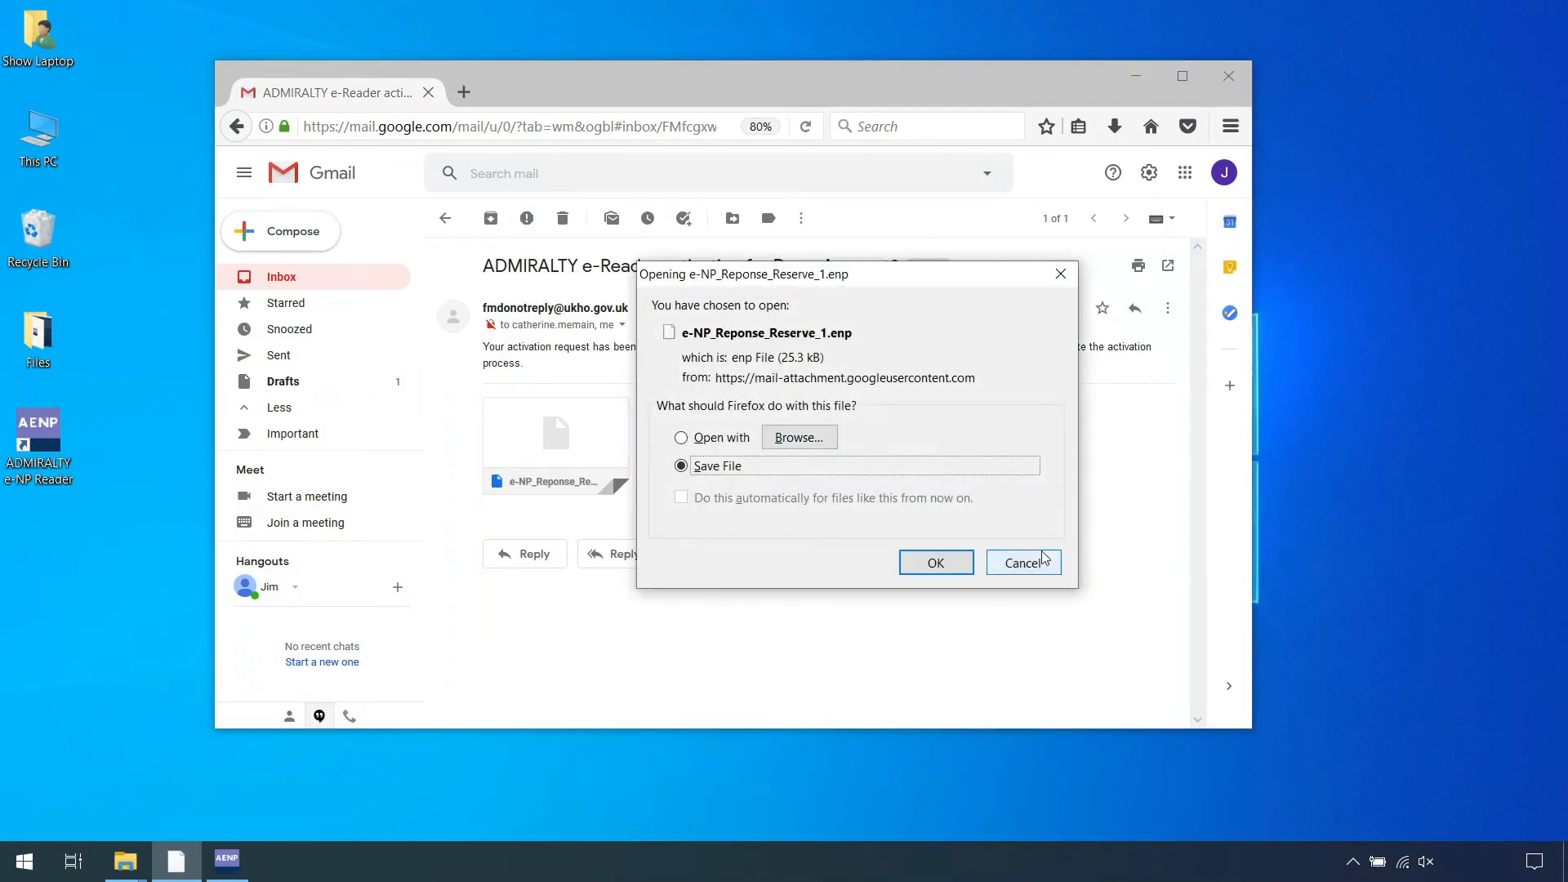
left_click(923, 562)
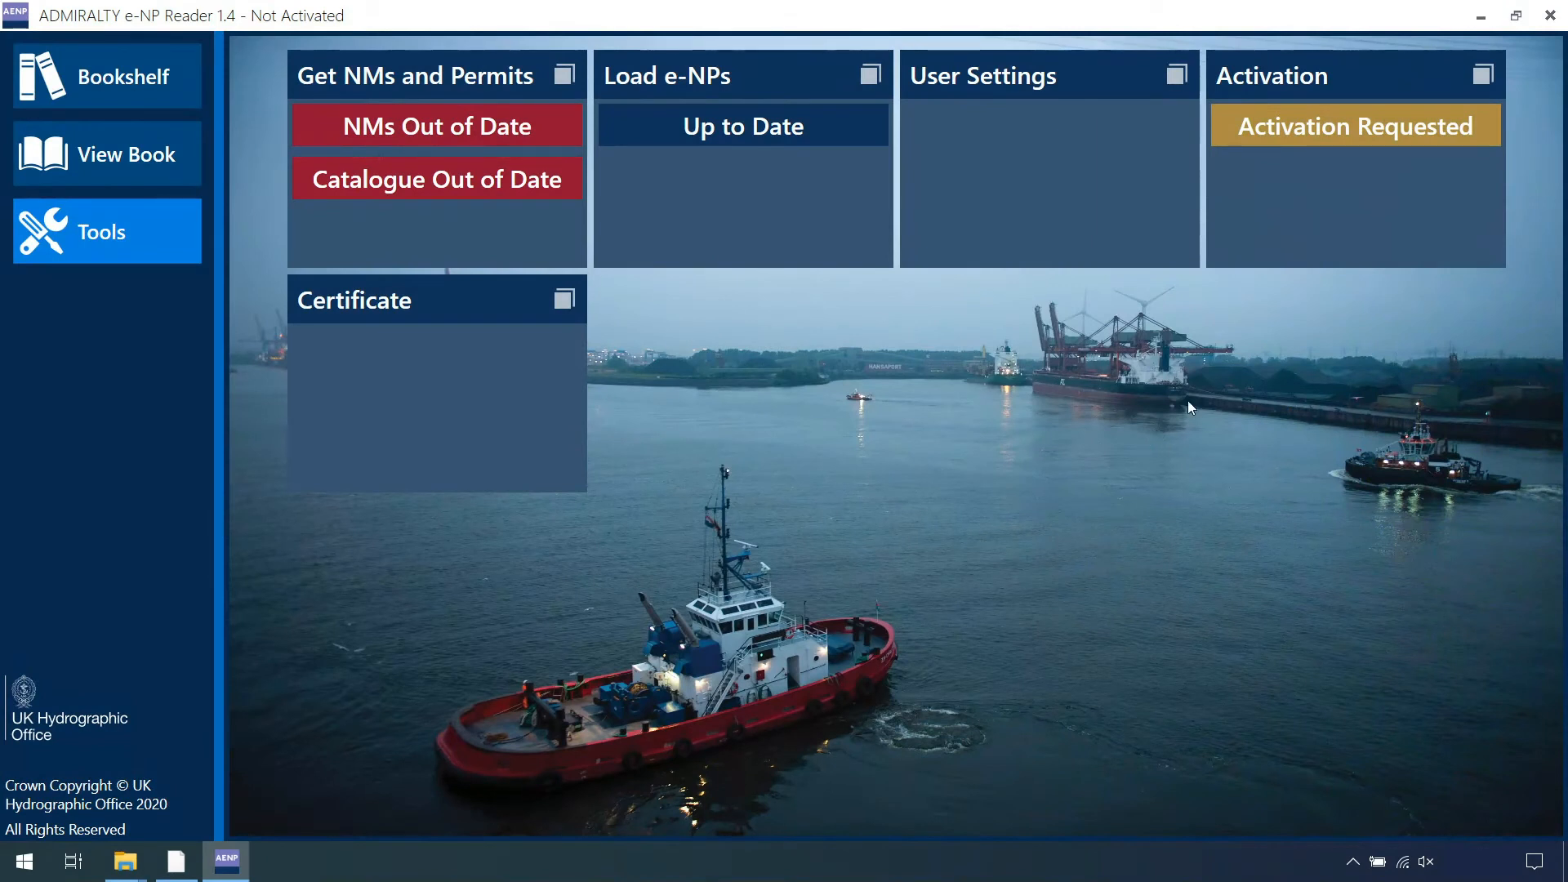
In ADMIRALTY e-NP Reader, apply the activation response by loading it from MemoryStick (D:), and finish the activation.
left_click(1284, 75)
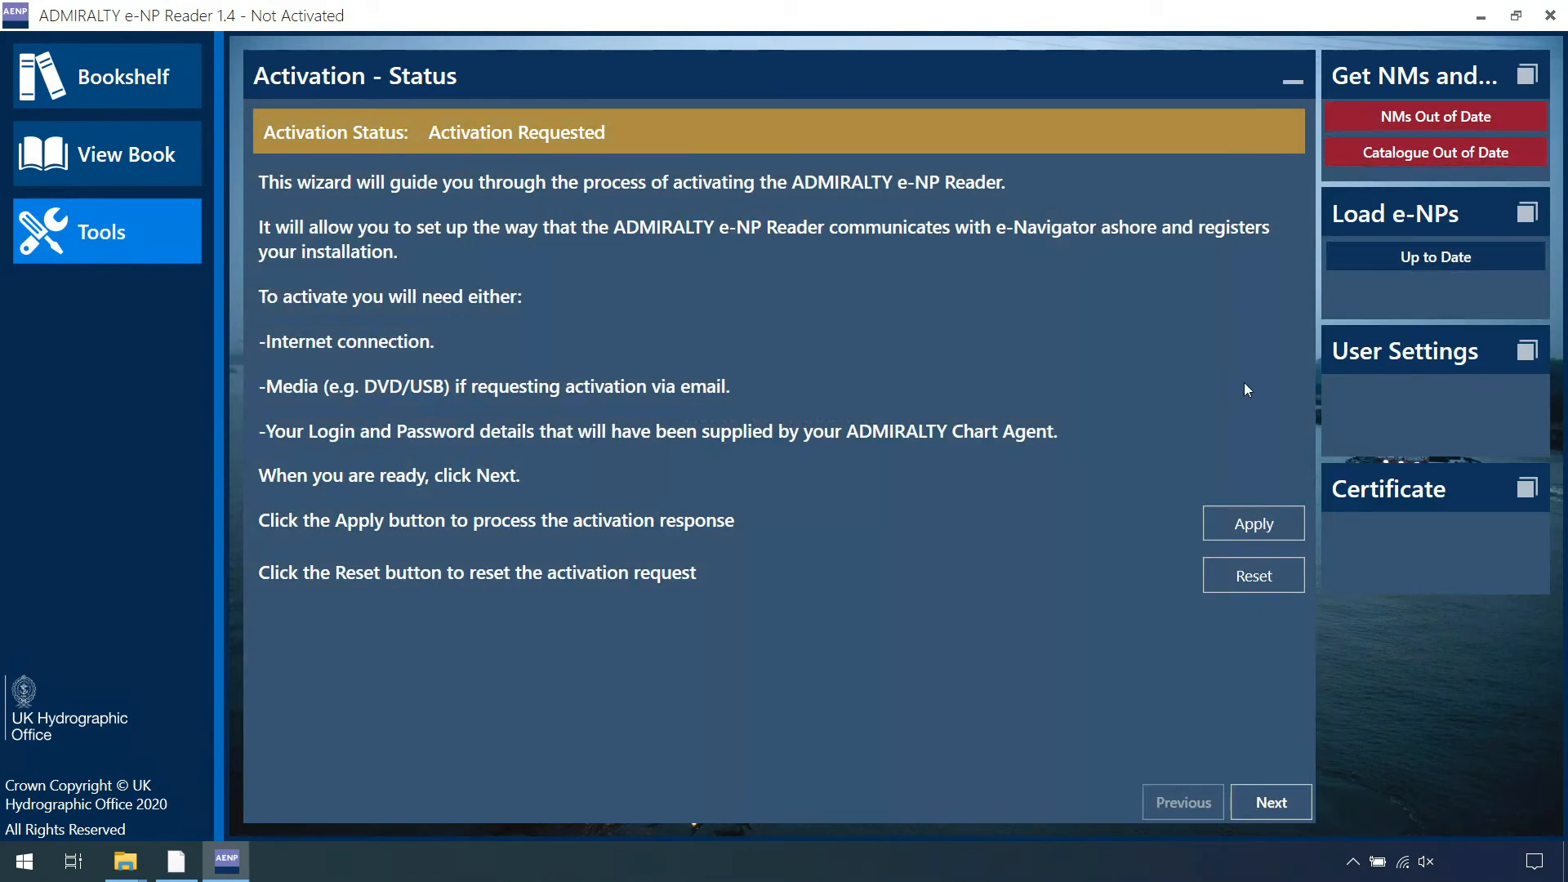
left_click(1248, 526)
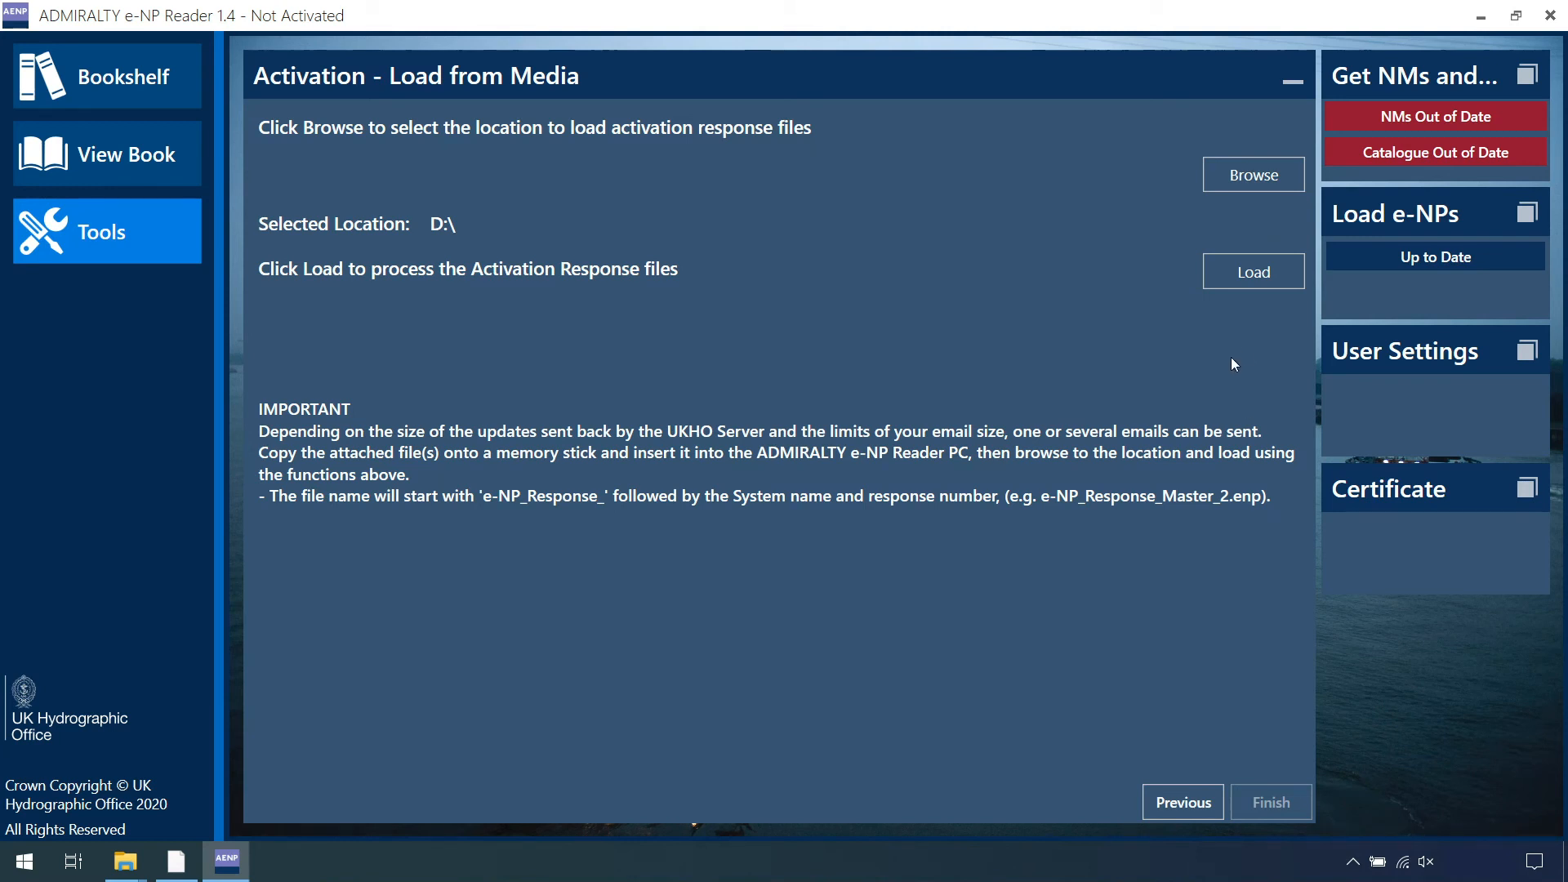
left_click(1268, 173)
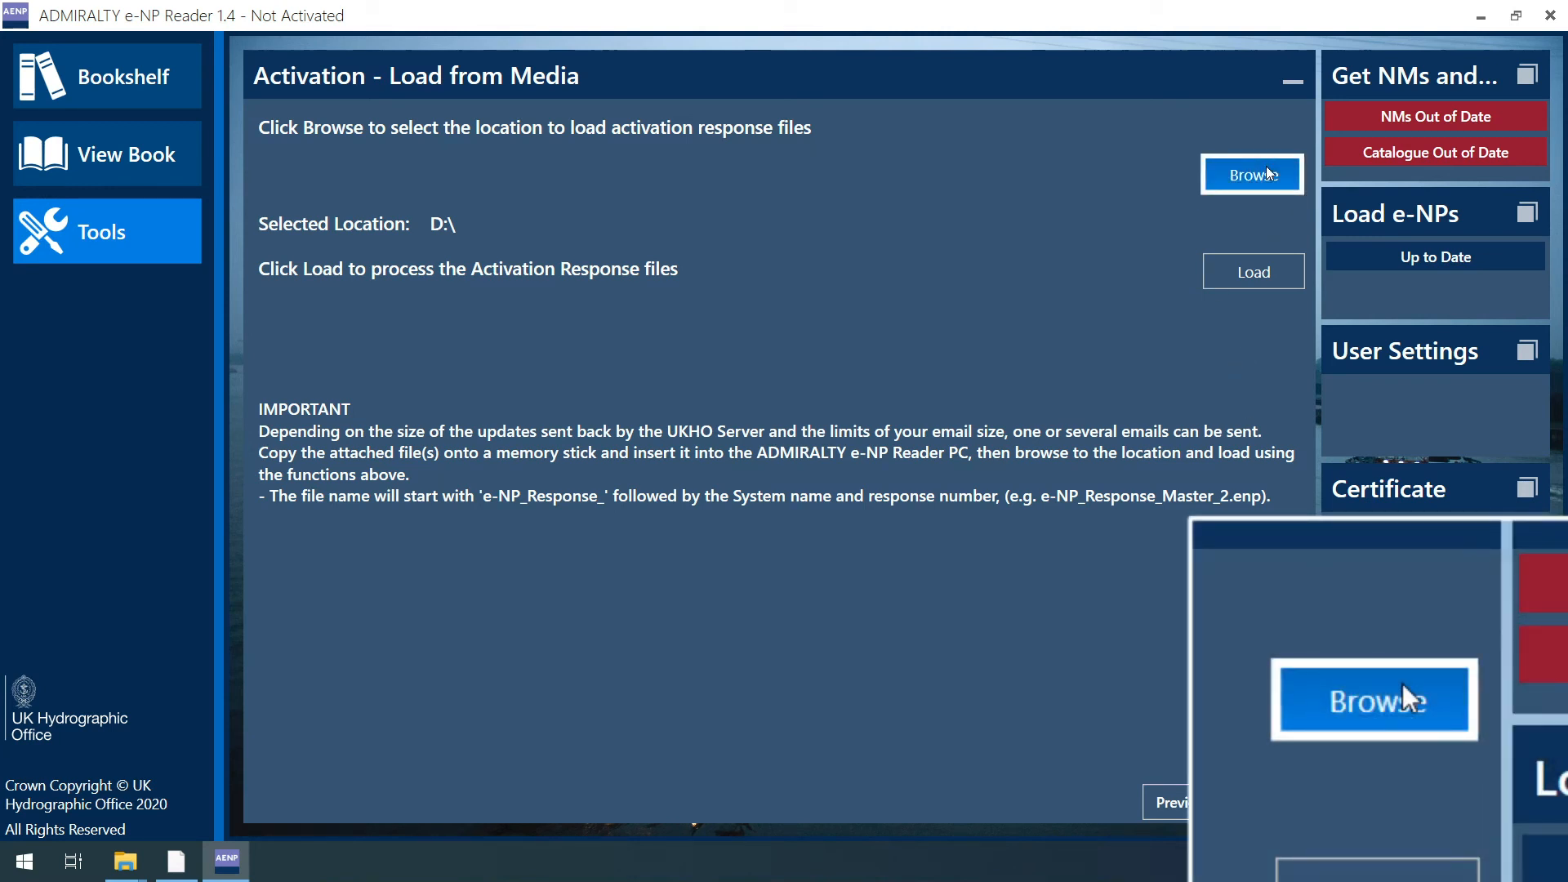
left_click(719, 500)
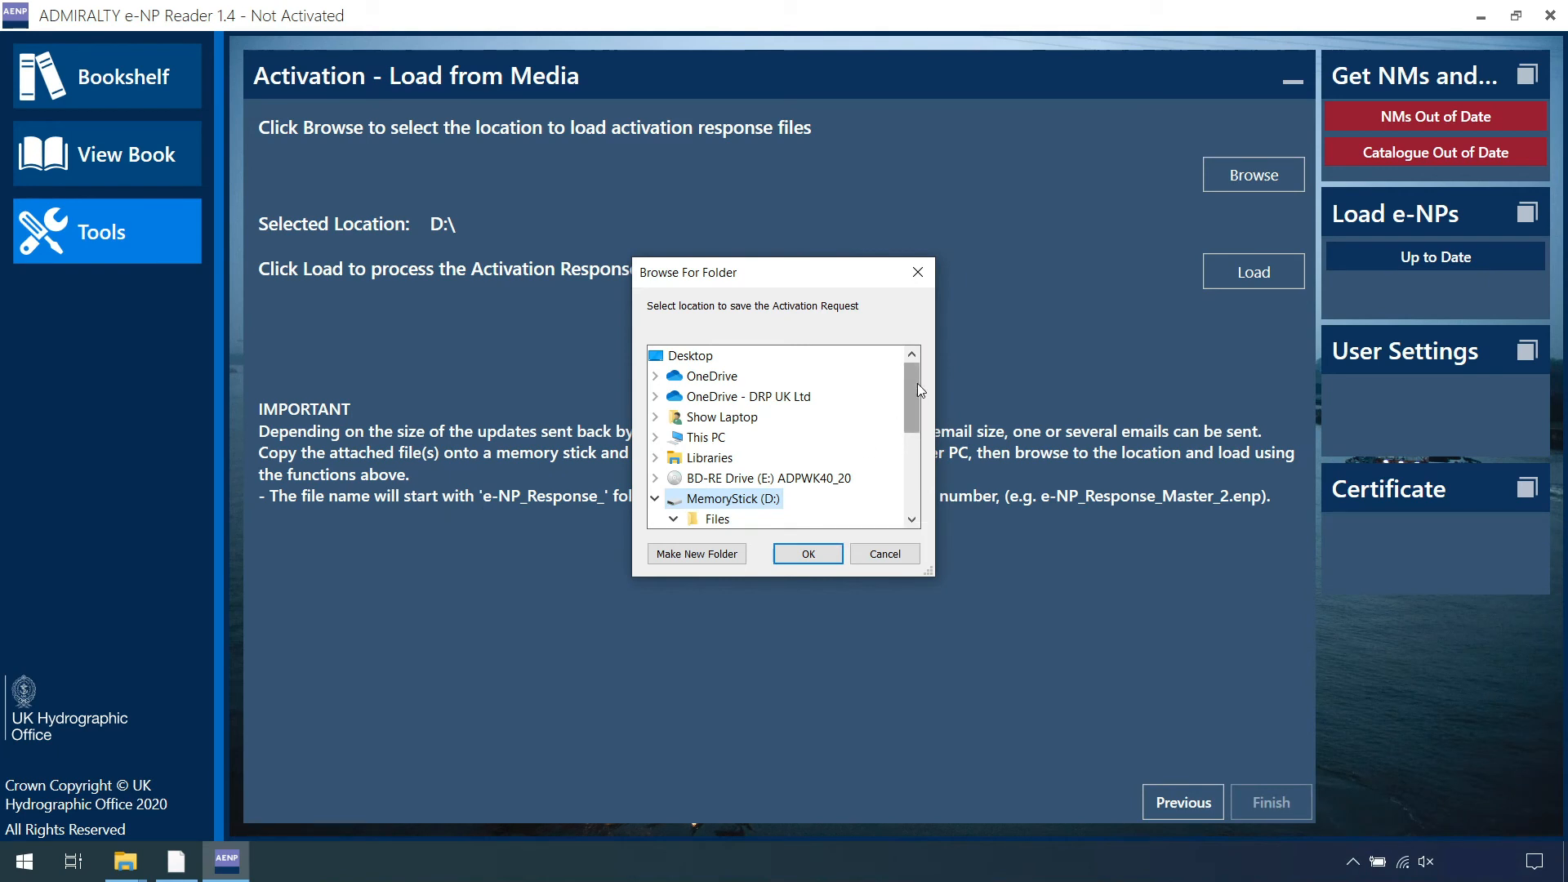
scroll(919, 384, "down", 2)
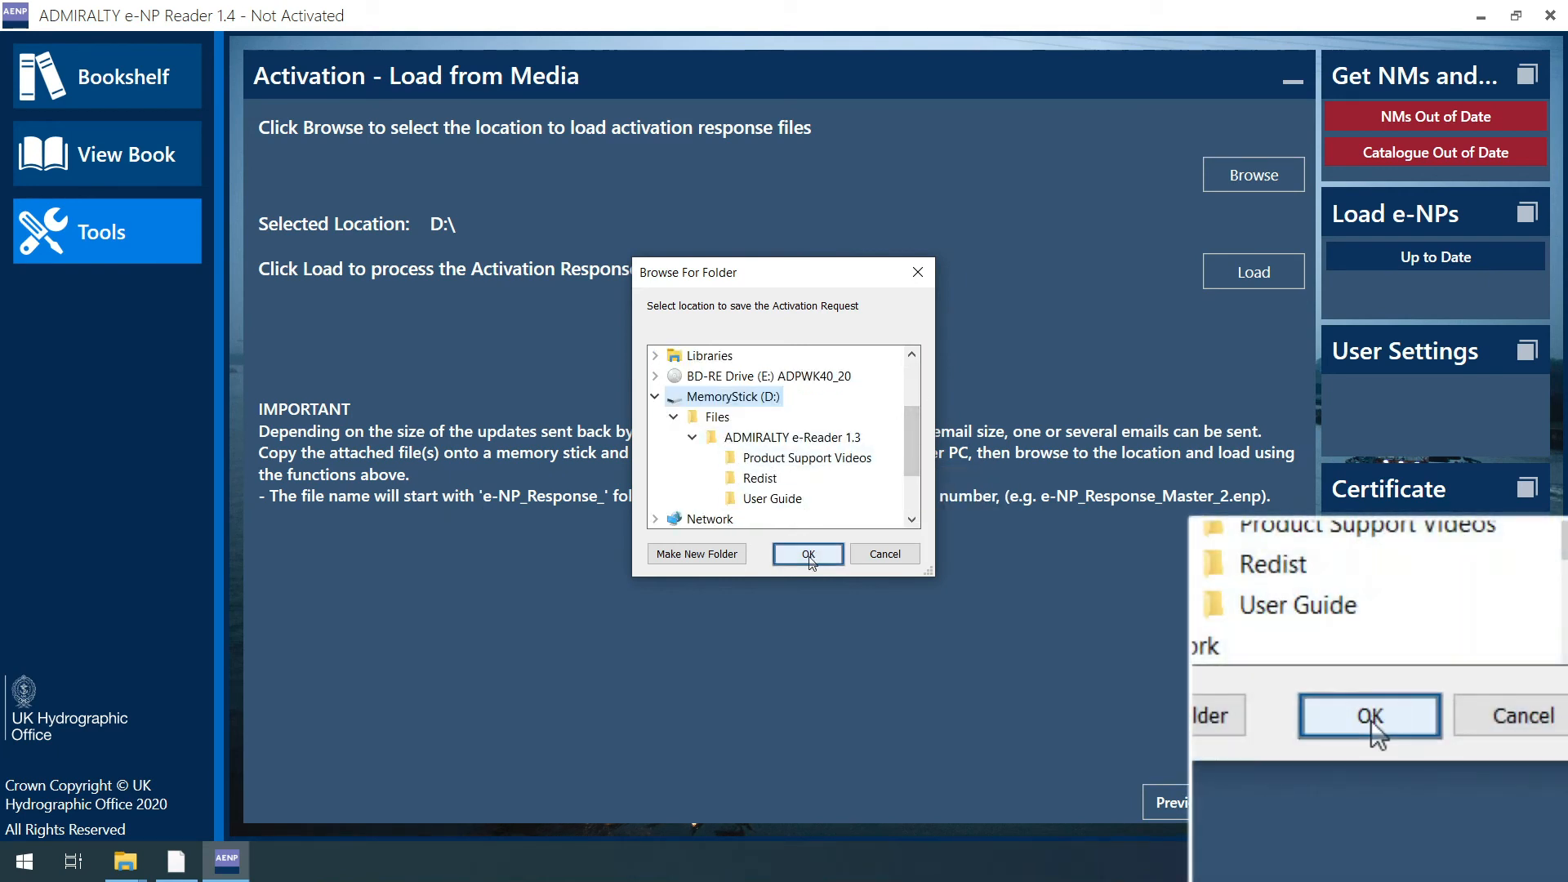
left_click(808, 554)
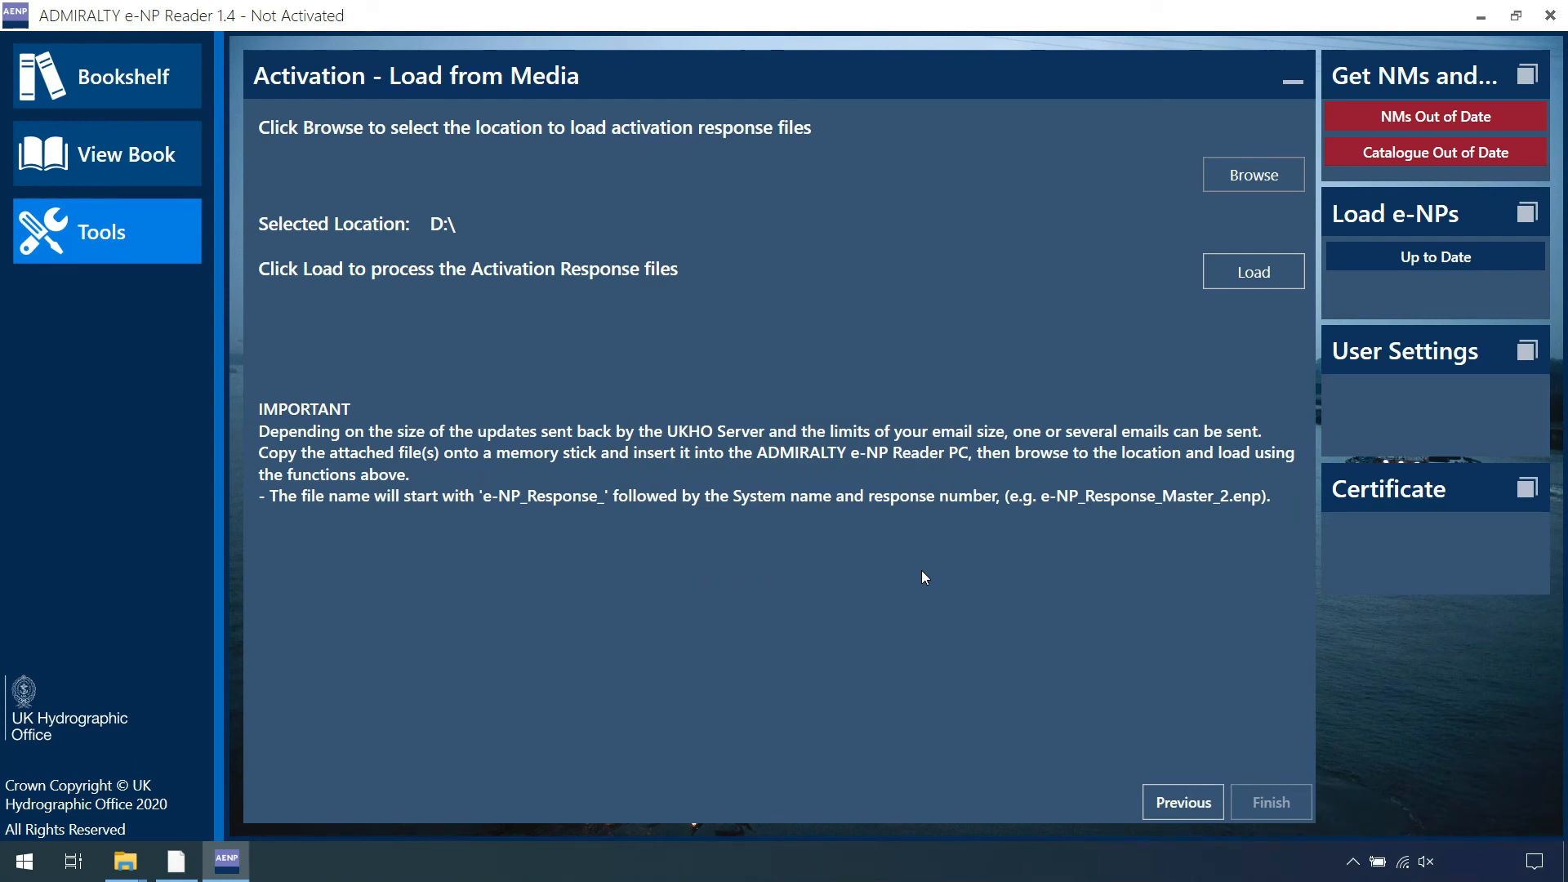
left_click(1248, 270)
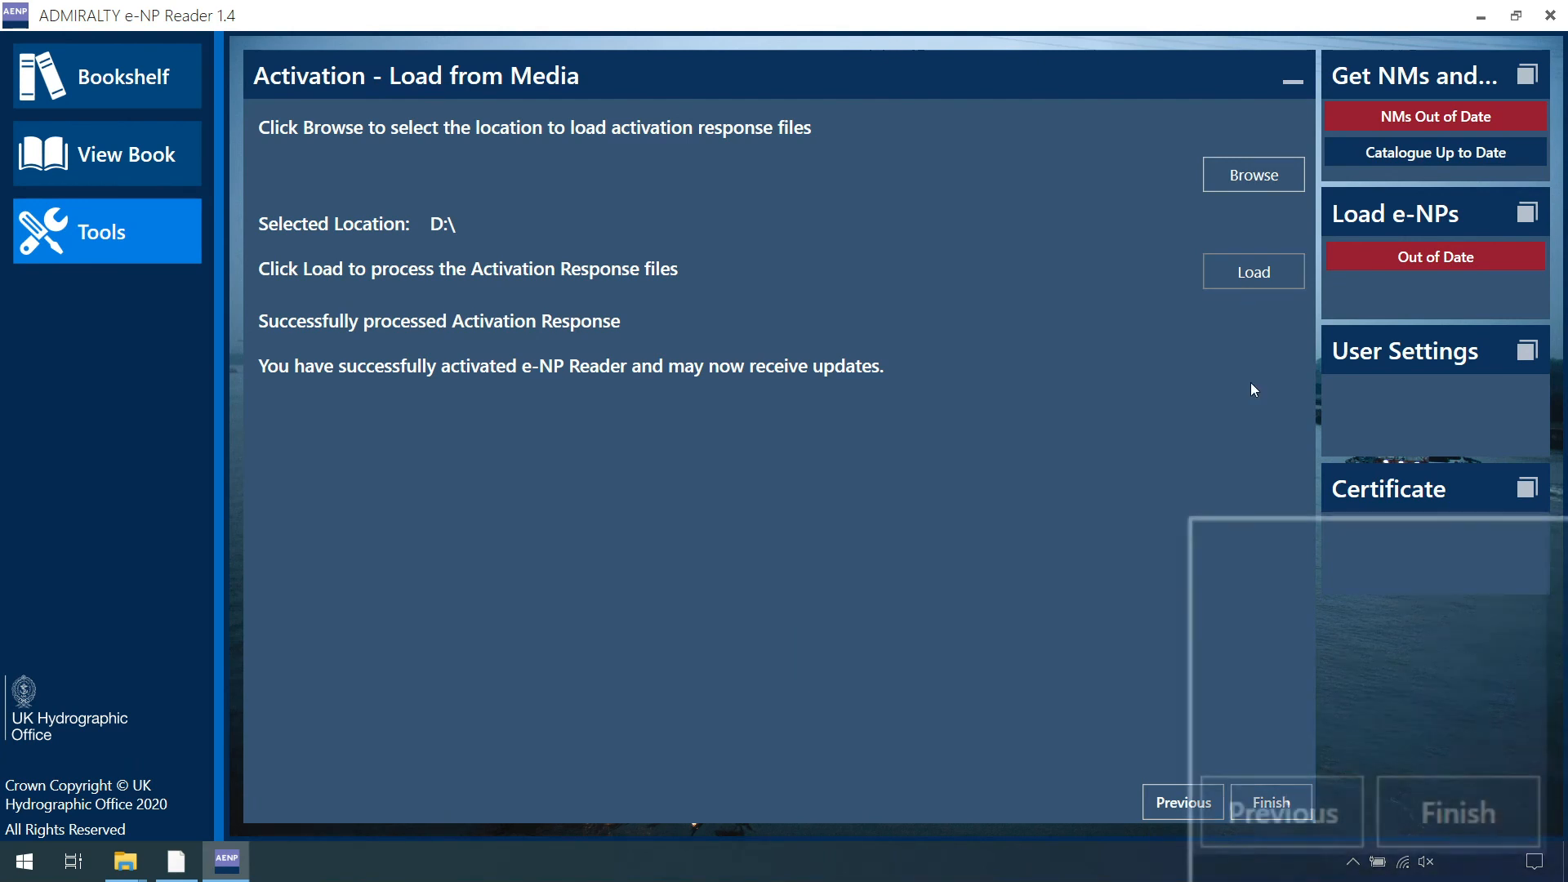
left_click(1279, 807)
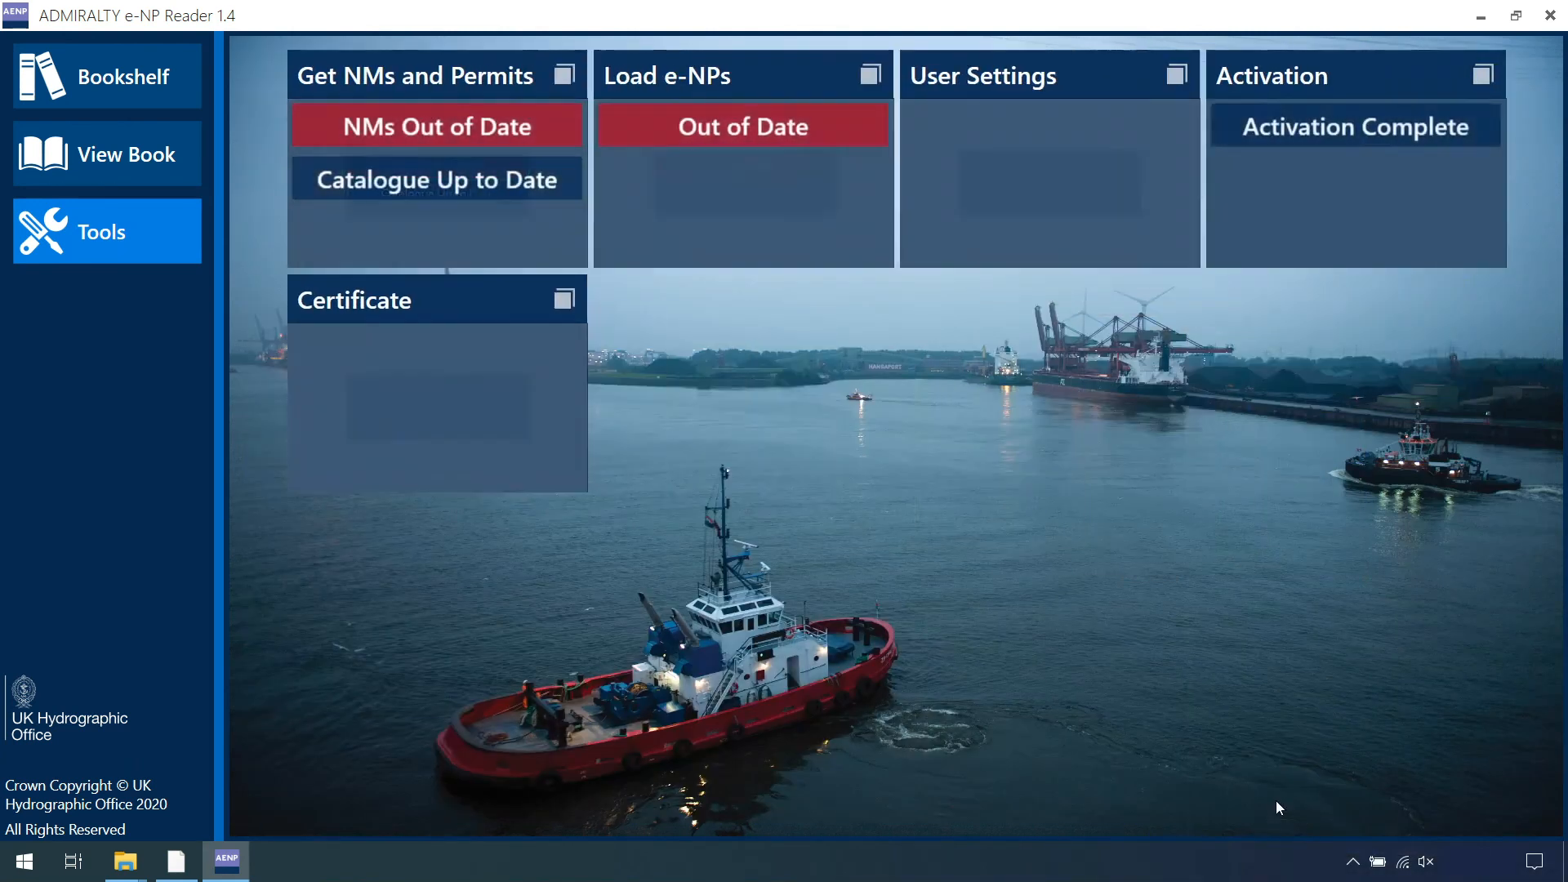